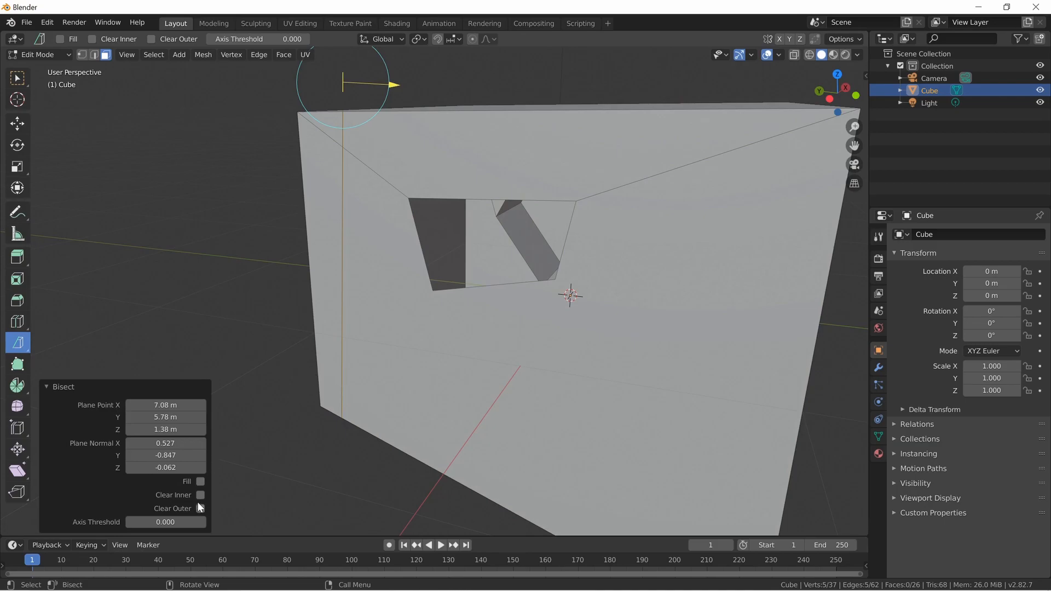
Set the bisect to Clear Inner with Fill, removing the cut-off side and capping the opening
left_click(200, 508)
left_click(200, 495)
key("shift+grave")
key("a")
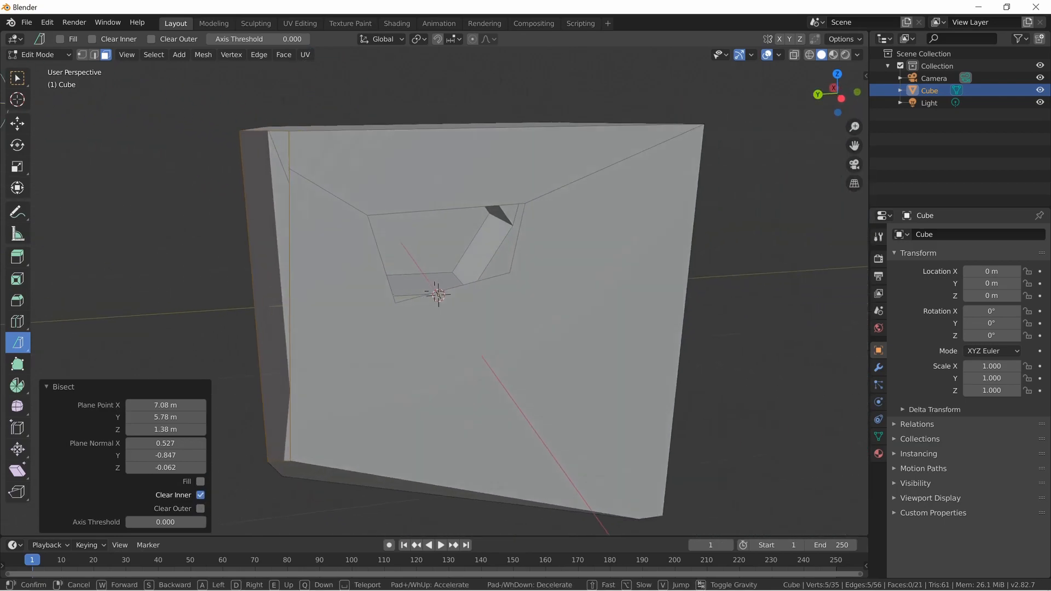
left_click(367, 343)
left_click(201, 481)
Examine the filled bisect cut and the remaining cube from several sides
key("shift+grave")
key("w")
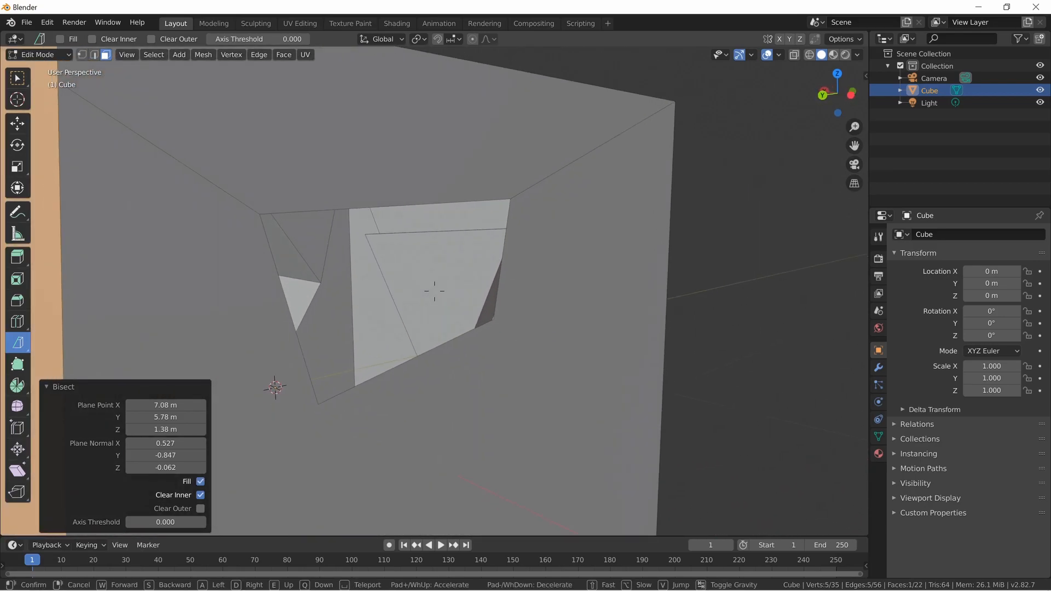
key("s")
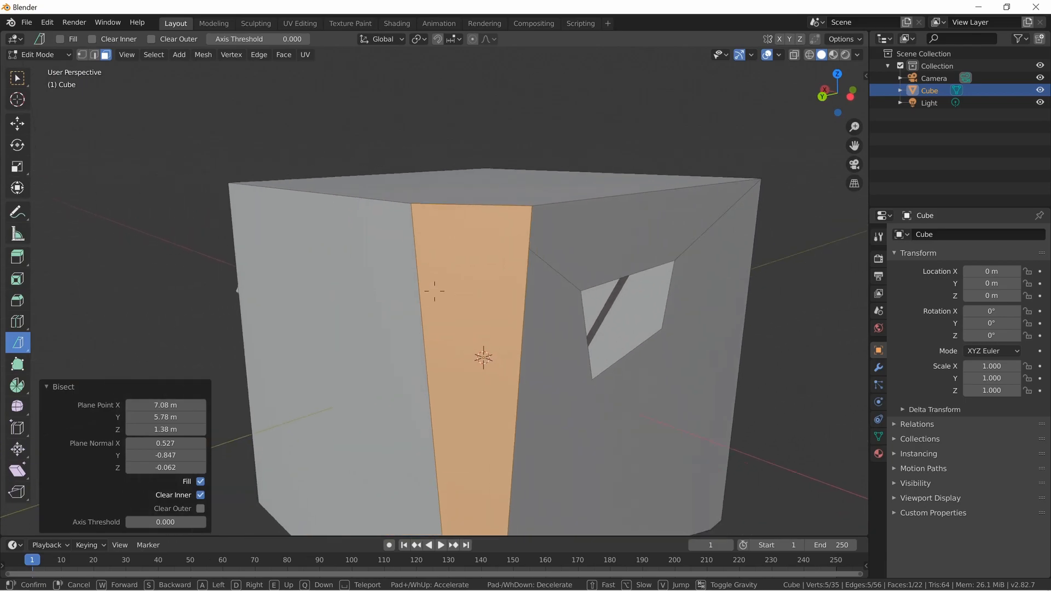
key("a")
key("w")
key("d")
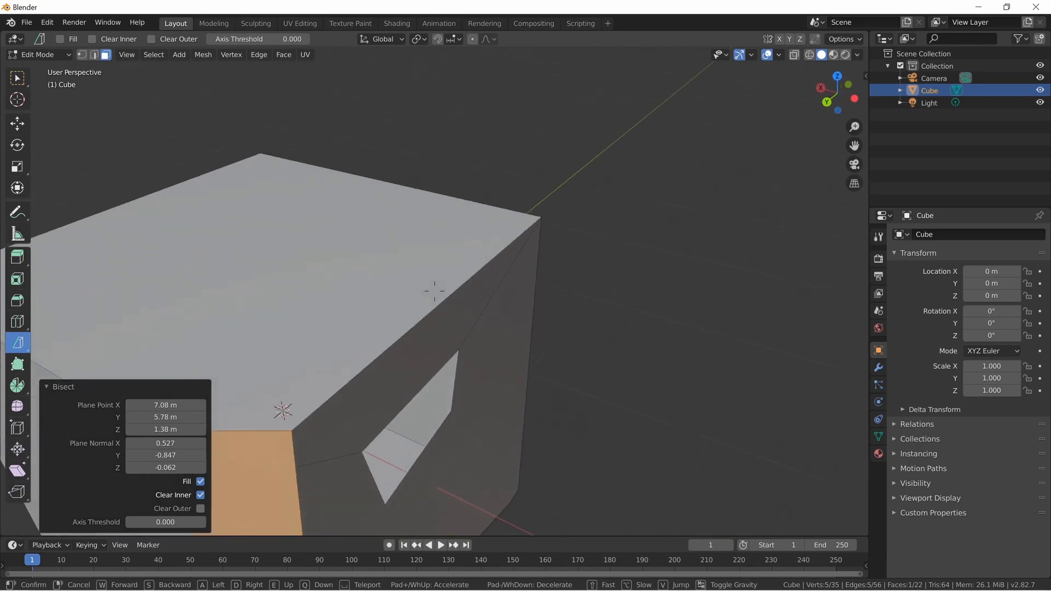
key("d")
key("q")
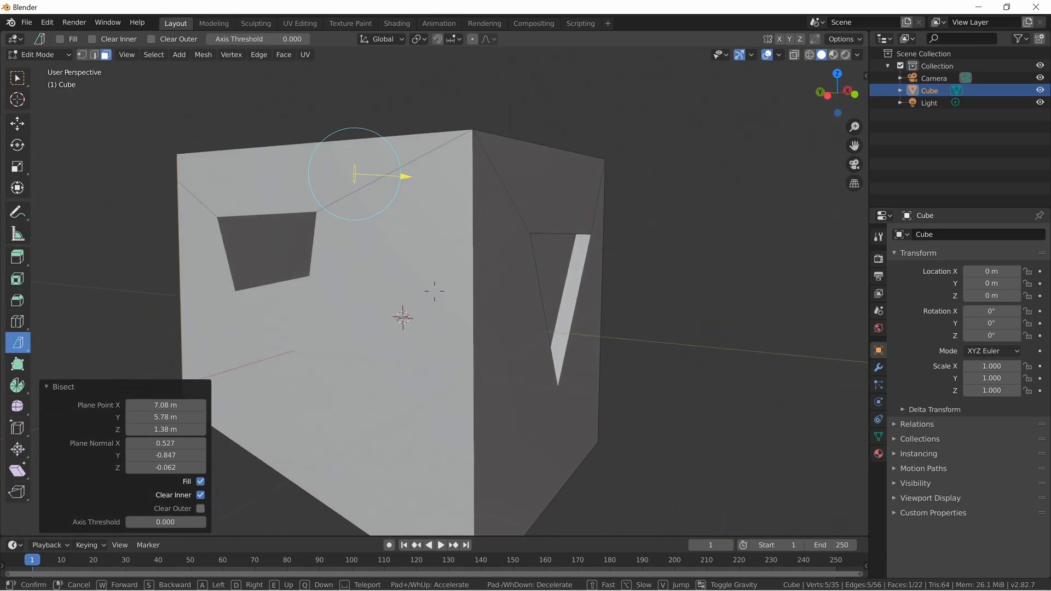
key("a")
key("e")
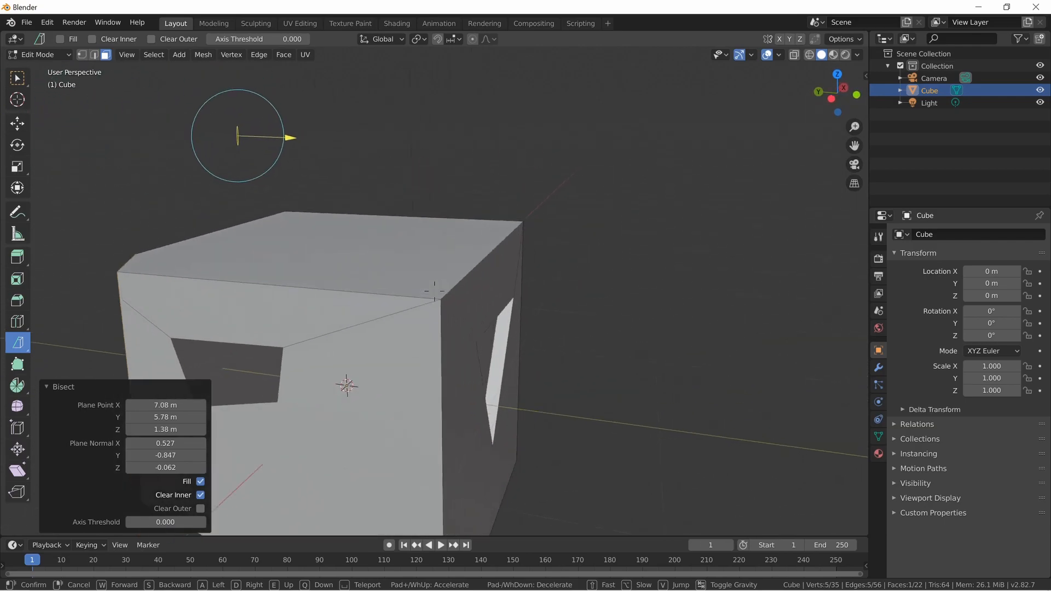
left_click(53, 333)
Cut a closed, irregular many-sided outline into the cube's top face with the Knife tool
left_click_drag(25, 345, 75, 342)
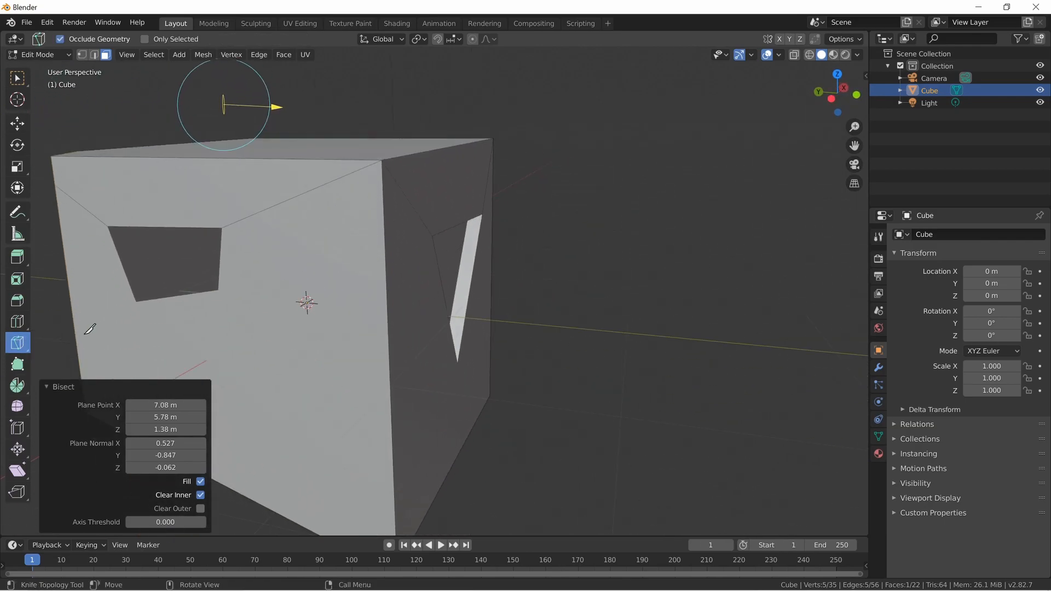
key("shift+grave")
key("s")
key("w")
left_click(434, 291)
left_click(239, 280)
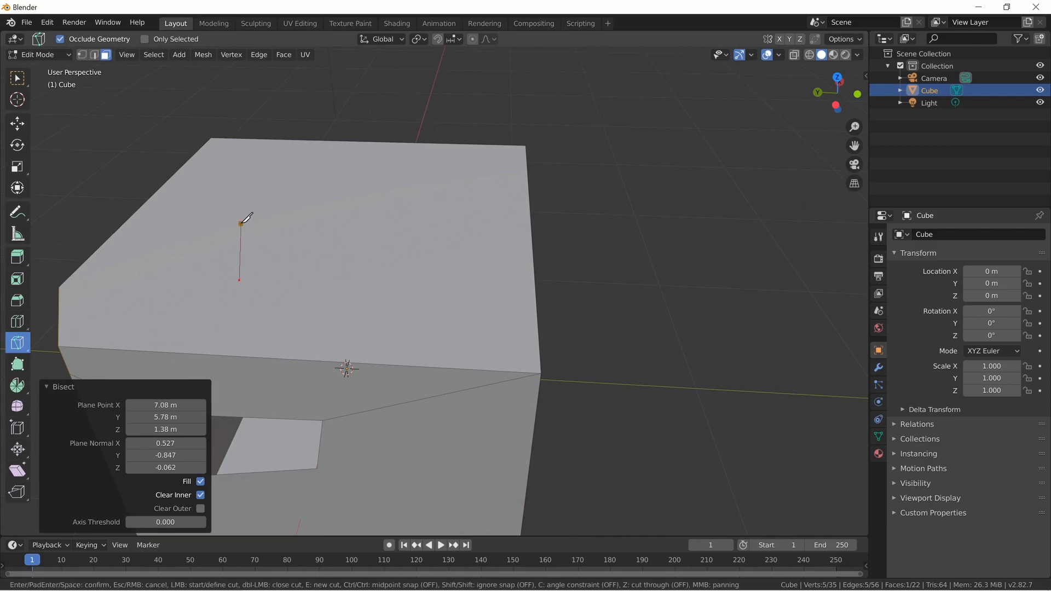
left_click(240, 278)
key("Return")
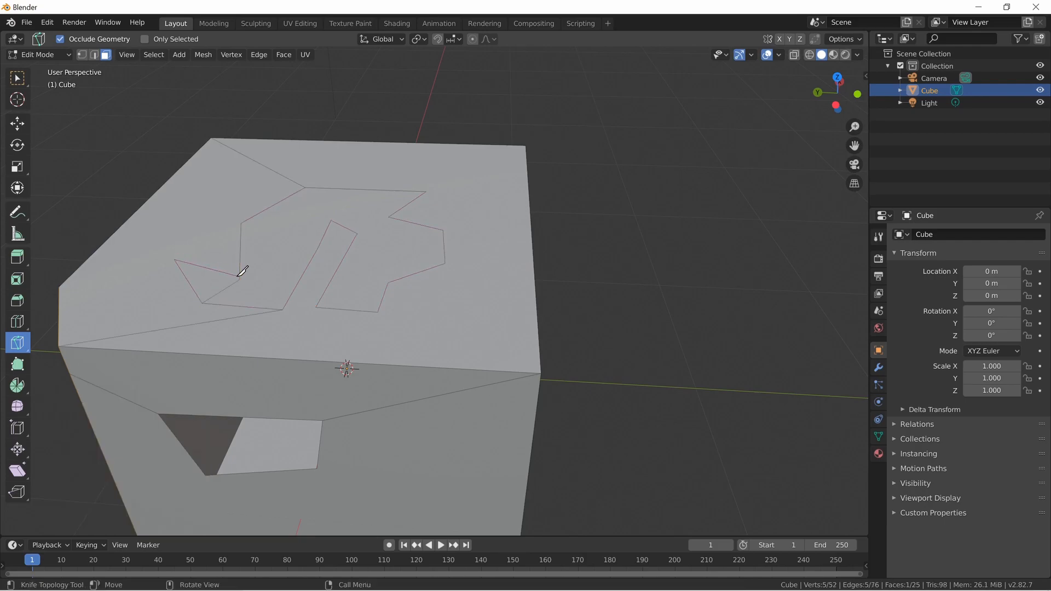
Extrude the irregular outlined face on the cube's top upward by about 0.376 m and scale it to about 0.324
left_click(17, 77)
left_click(283, 204)
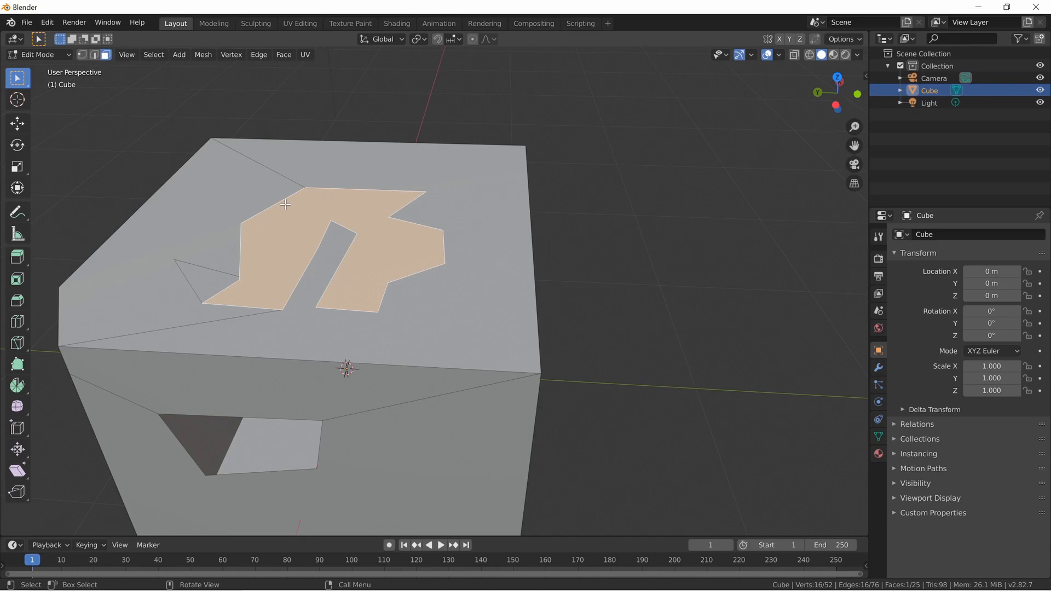
key("e")
left_click(288, 122)
middle_click_drag(289, 122, 444, 290)
key("s")
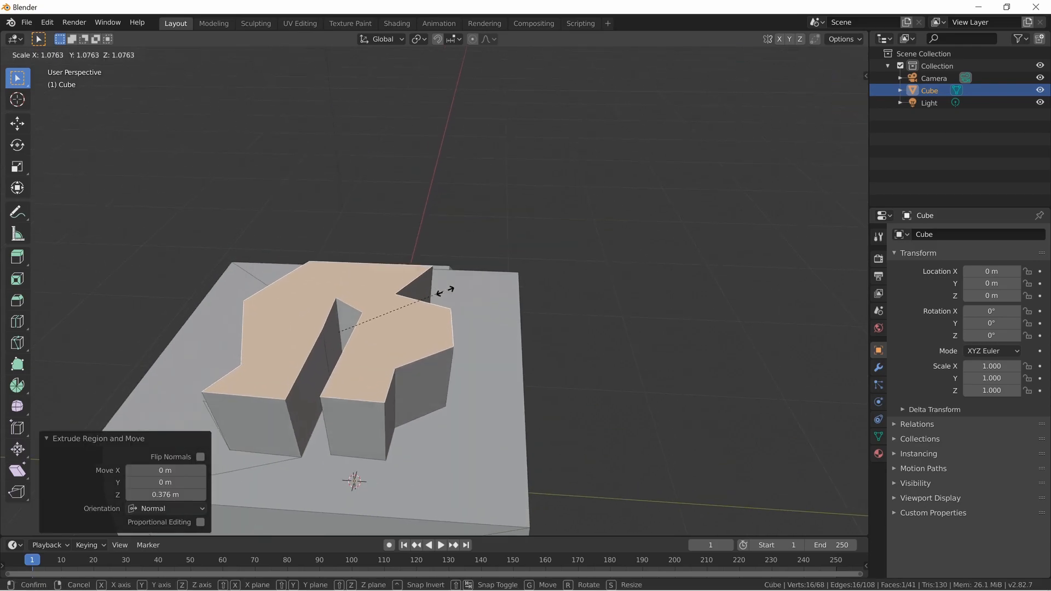
left_click(339, 294)
Examine the tapered extrusion on the cube's top from close up and from the side
key("shift+grave")
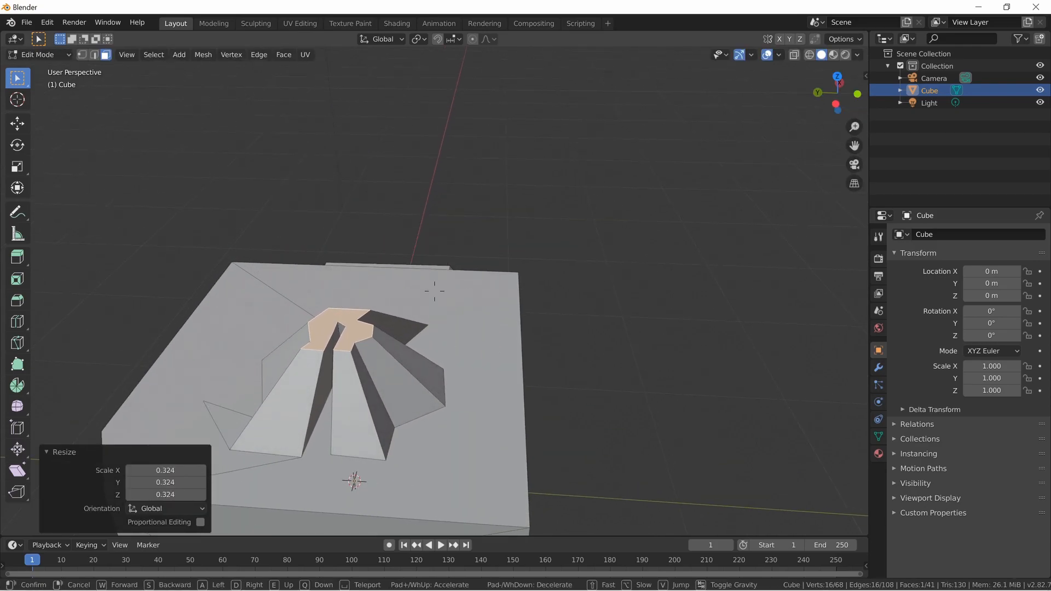
key("w")
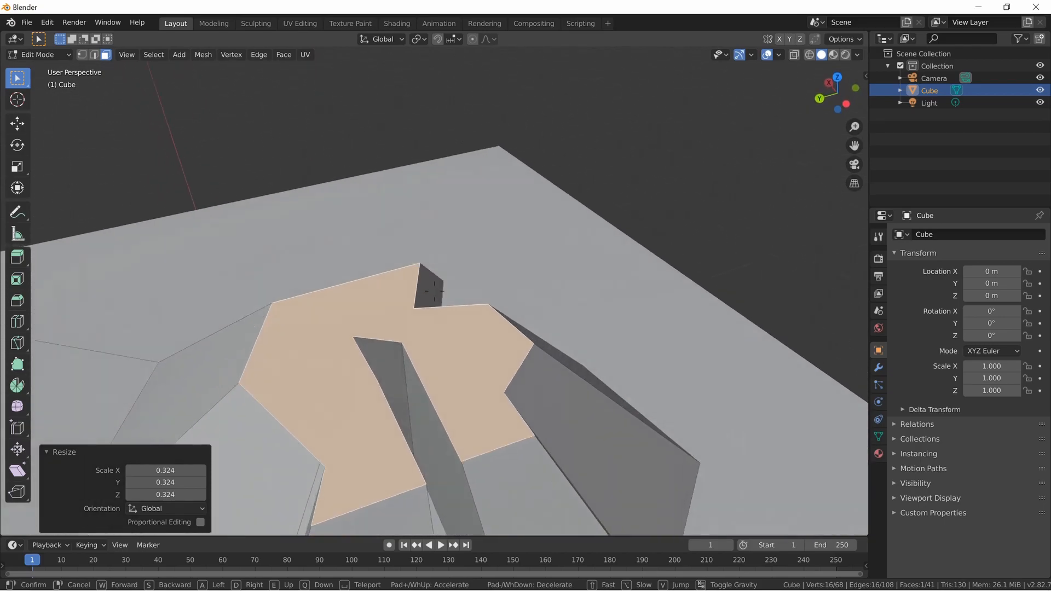
key("s")
key("w")
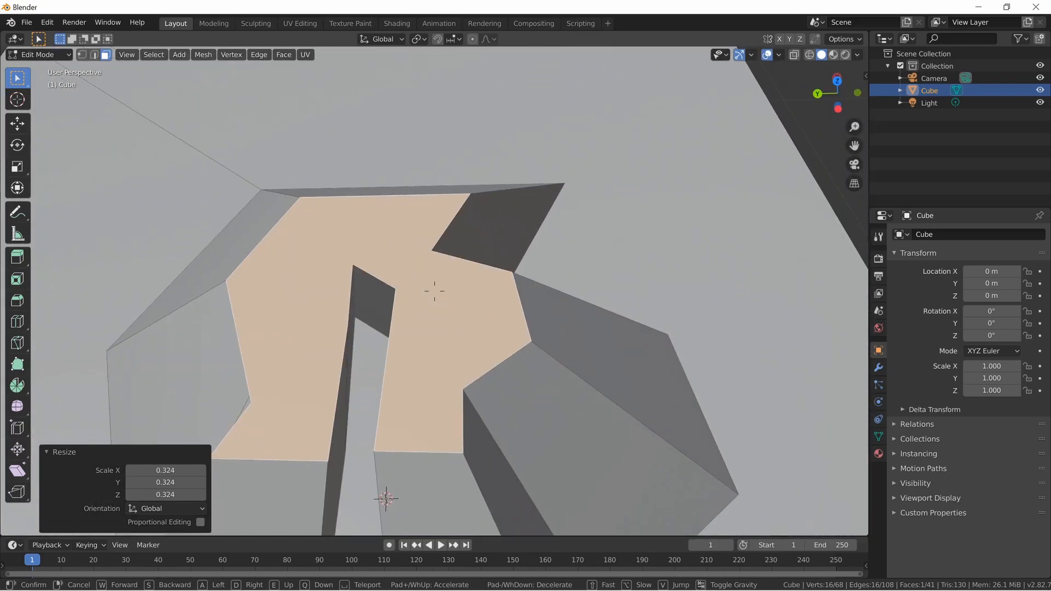
key("a")
key("s")
left_click(143, 305)
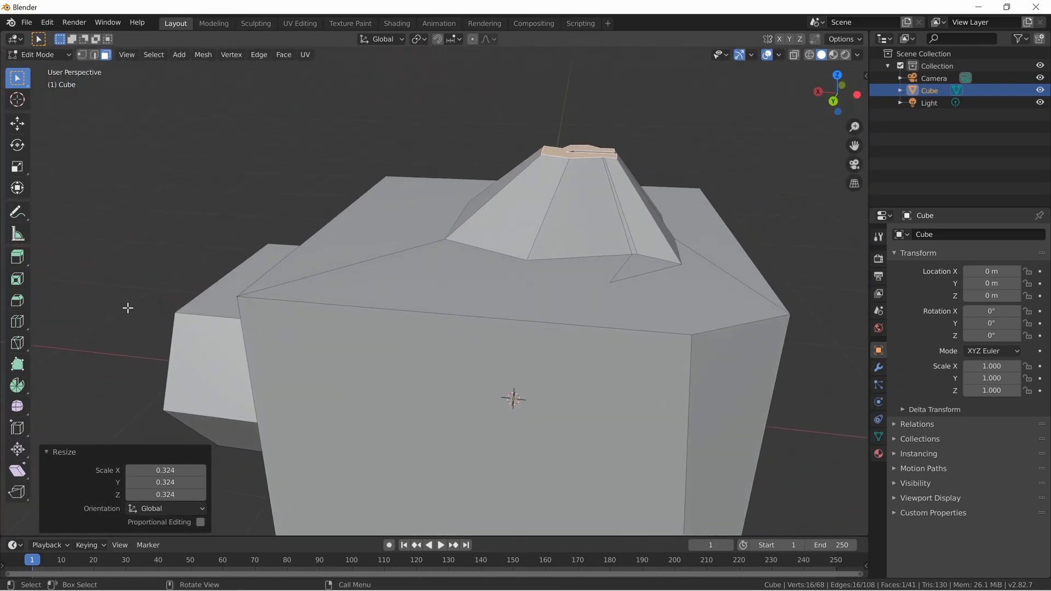
Select the whole mesh and bisect it with a steep slanted line through the outer end of the protruding side block
left_click(17, 343)
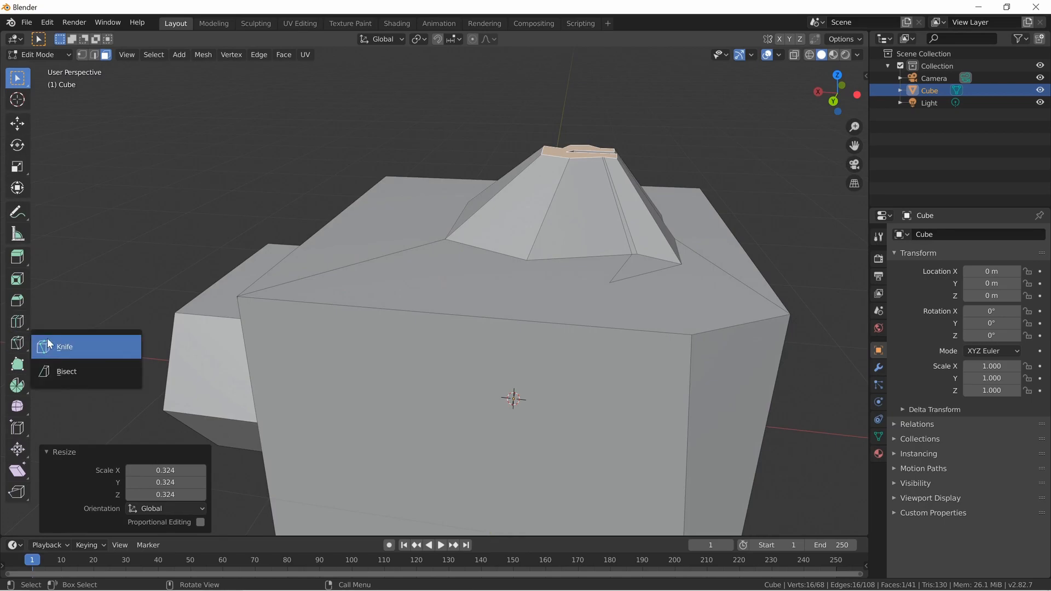
left_click(72, 367)
key("shift+grave")
key("s")
key("a")
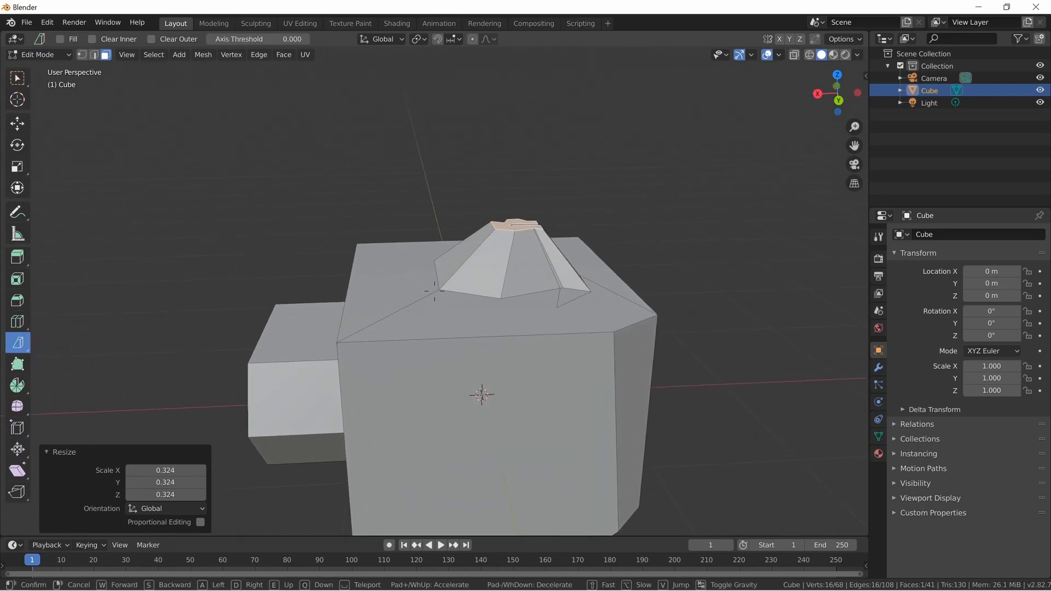
key("w")
key("q")
key("e")
key("s")
key("a")
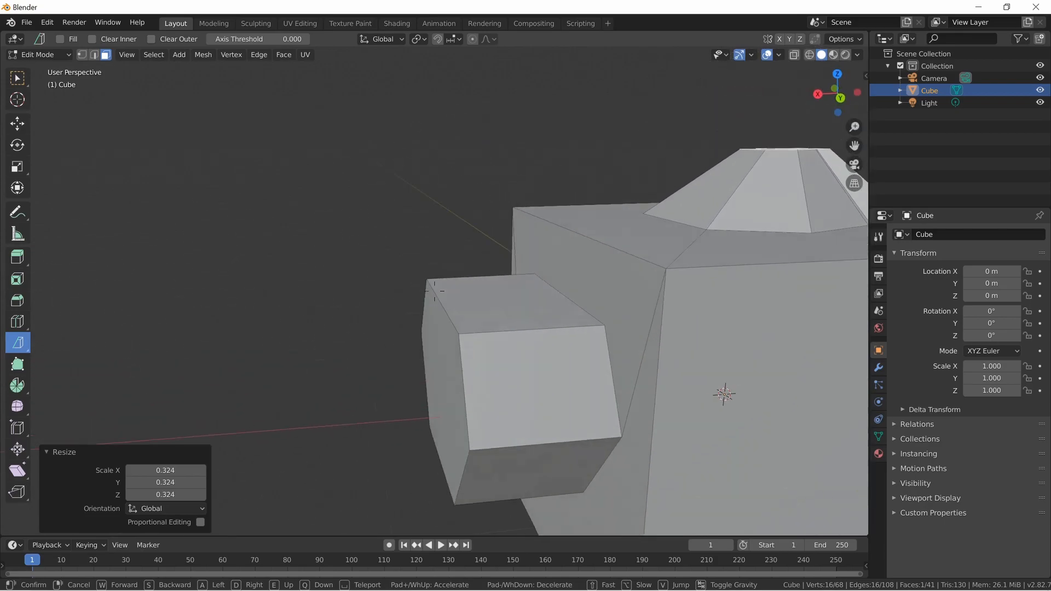
left_click(434, 290)
key("a")
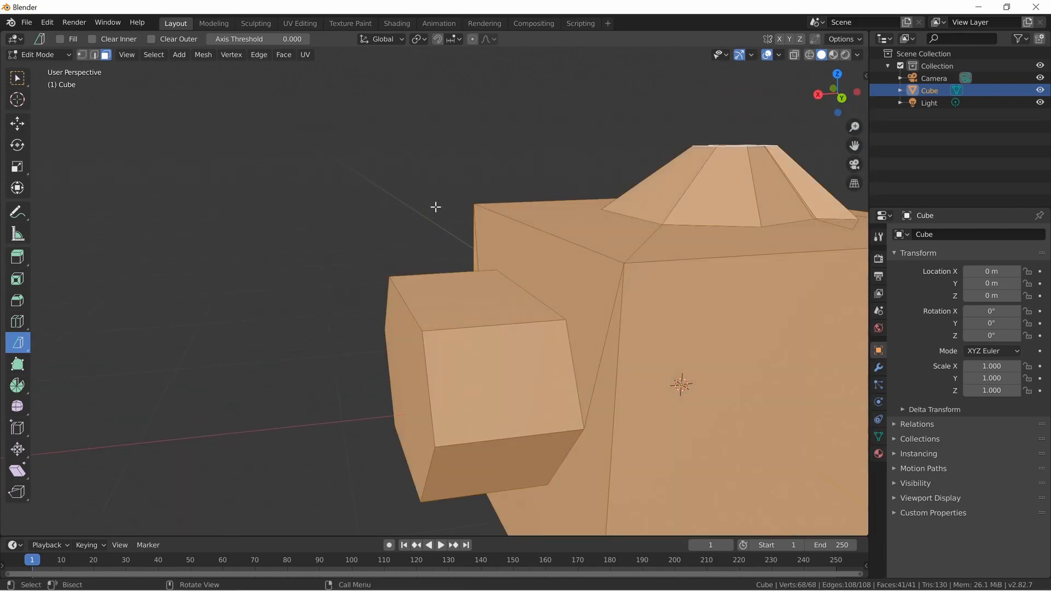
left_click_drag(443, 167, 381, 381)
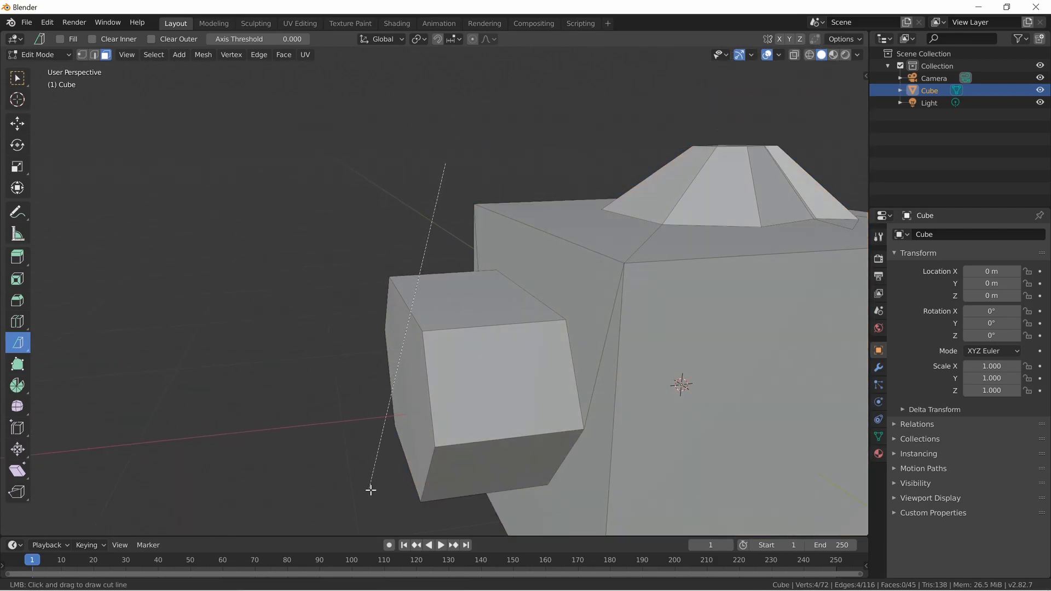
left_click_drag(382, 511, 381, 512)
Apply Clear Inner and Fill to the bisect through the protruding block
left_click(200, 508)
left_click(201, 509)
left_click(199, 495)
left_click(200, 481)
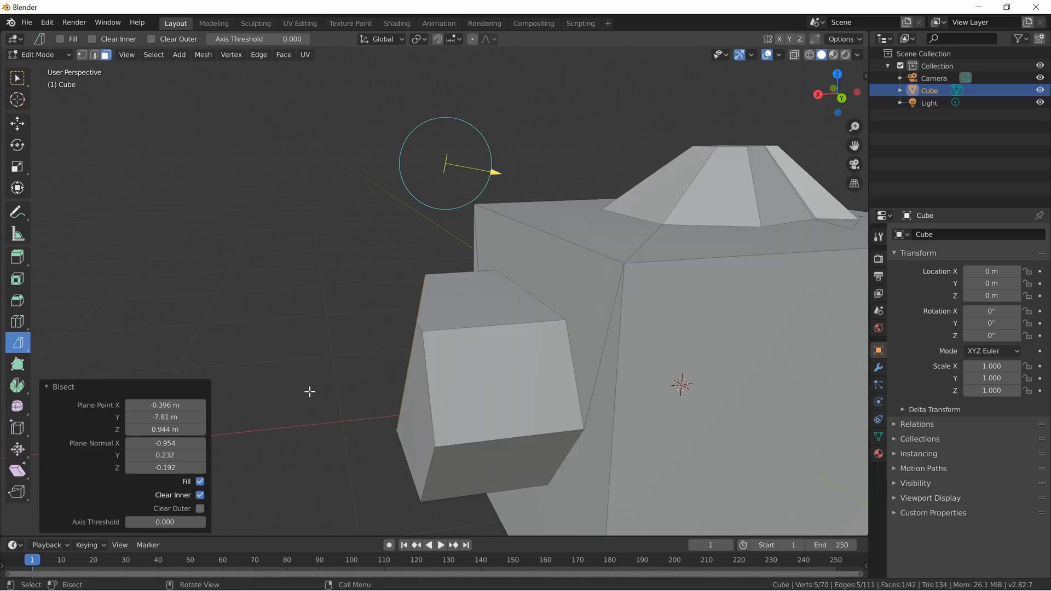
Switch to Object Mode and examine the trimmed side block and the whole model from all around
key("shift+grave")
left_click(434, 291)
key("Tab")
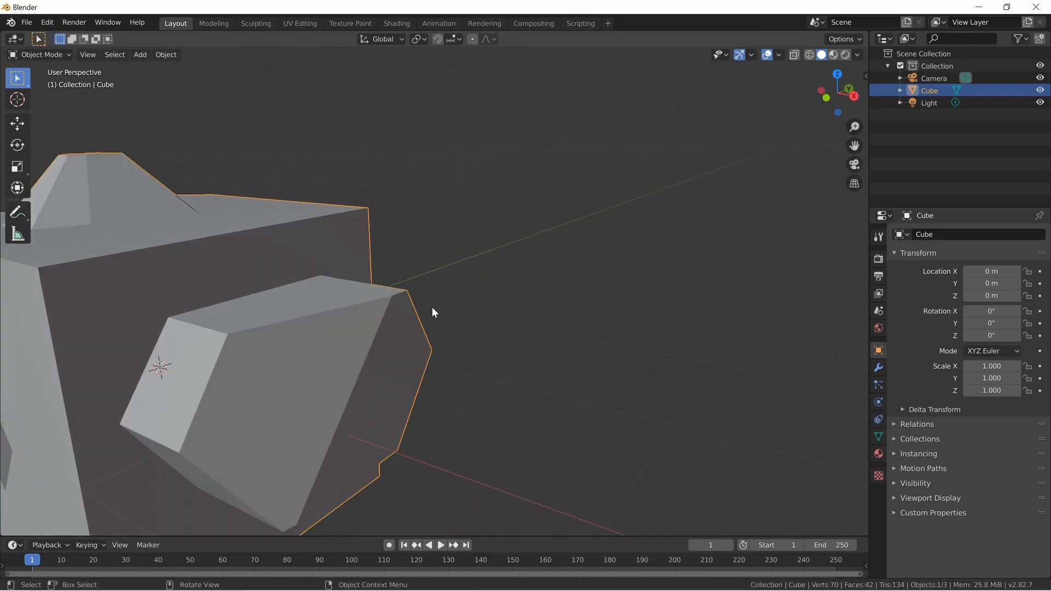
key("shift+grave")
key("s")
key("a")
key("d")
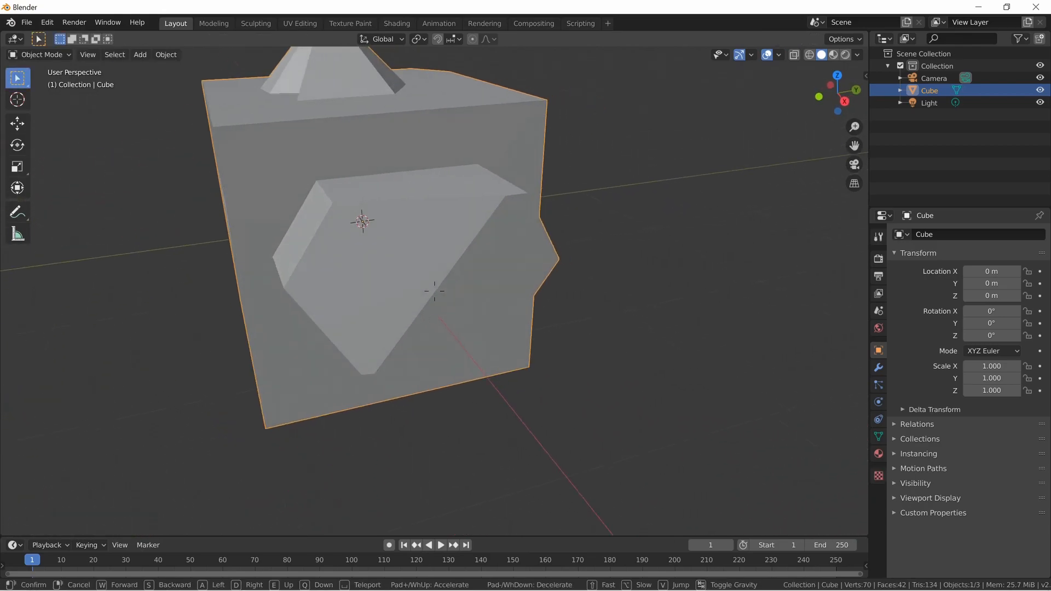
key("e")
key("q")
key("d")
key("e")
key("q")
key("e")
key("s")
key("a")
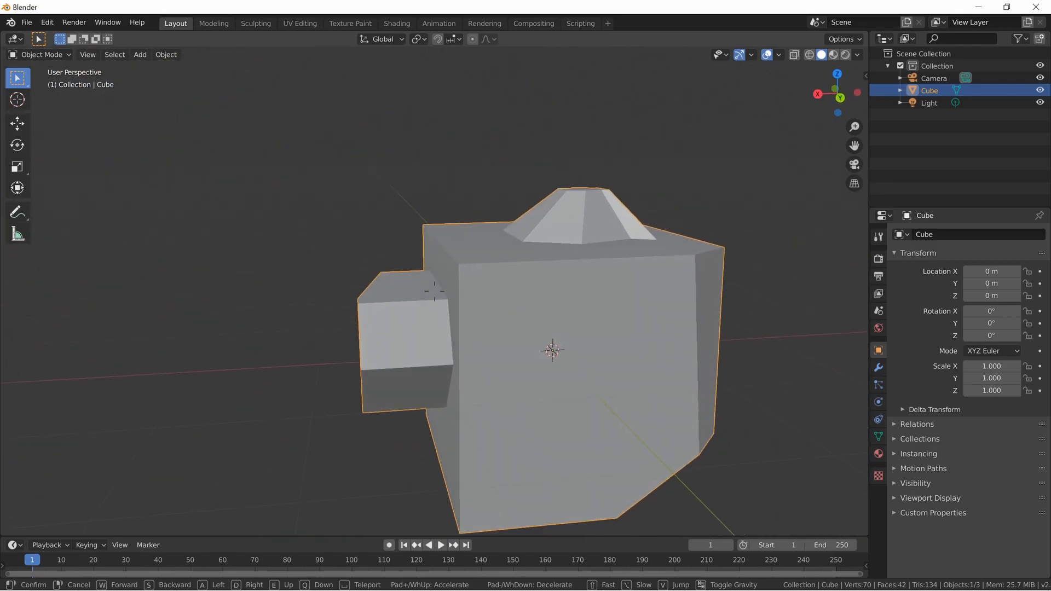
left_click(256, 296)
Return to Edit Mode and bisect only the large flat side face with a diagonal line across its lower half
key("Tab")
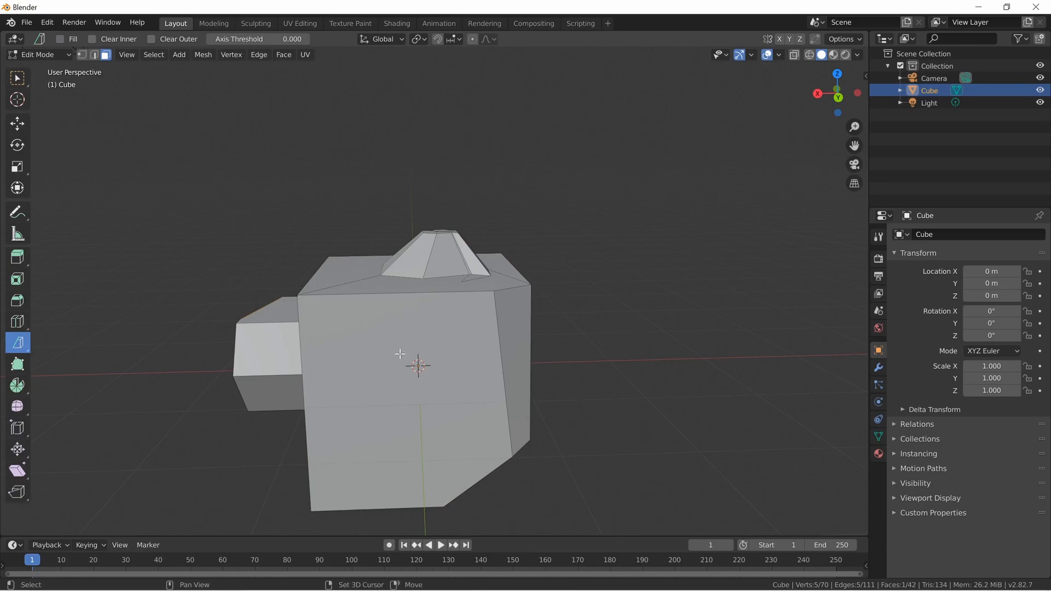
key("shift+grave")
key("w")
left_click(434, 291)
left_click(408, 310)
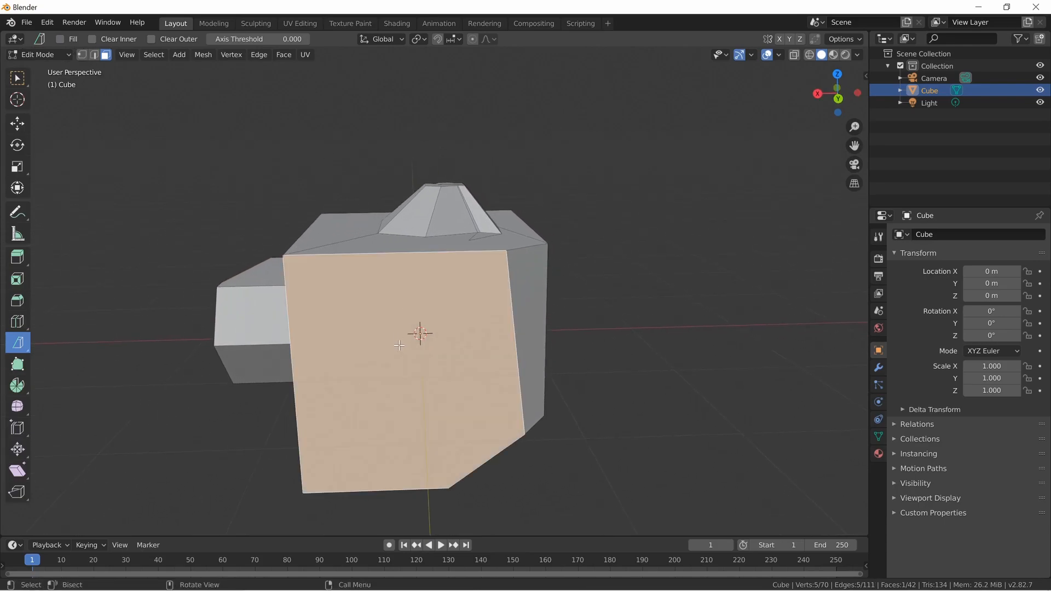
left_click_drag(195, 477, 570, 343)
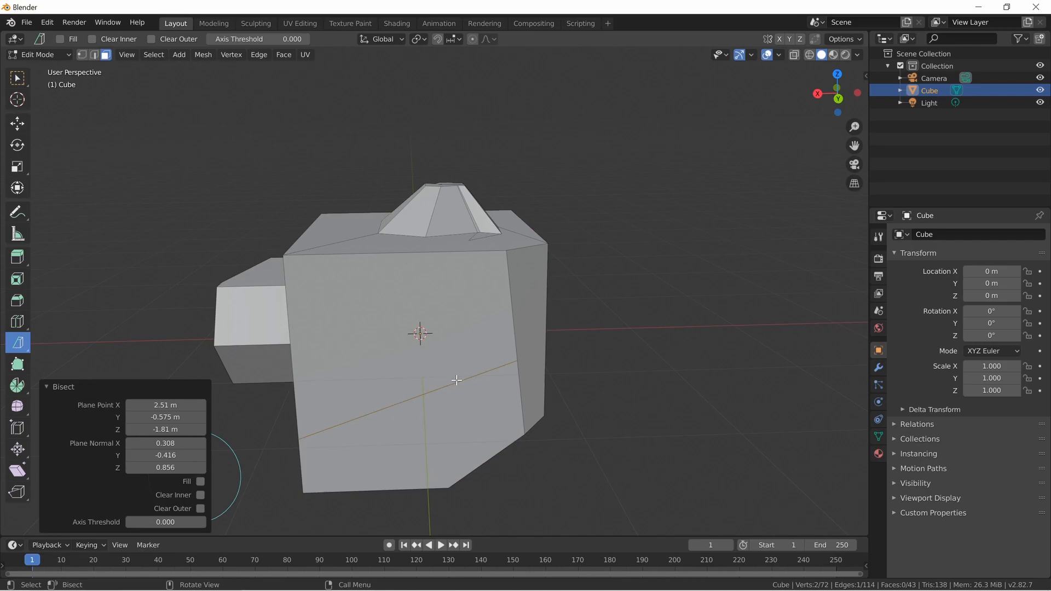
left_click(595, 372)
Extrude the lower part of the bisected side face outward by about 0.618 m
key("shift+grave")
key("w")
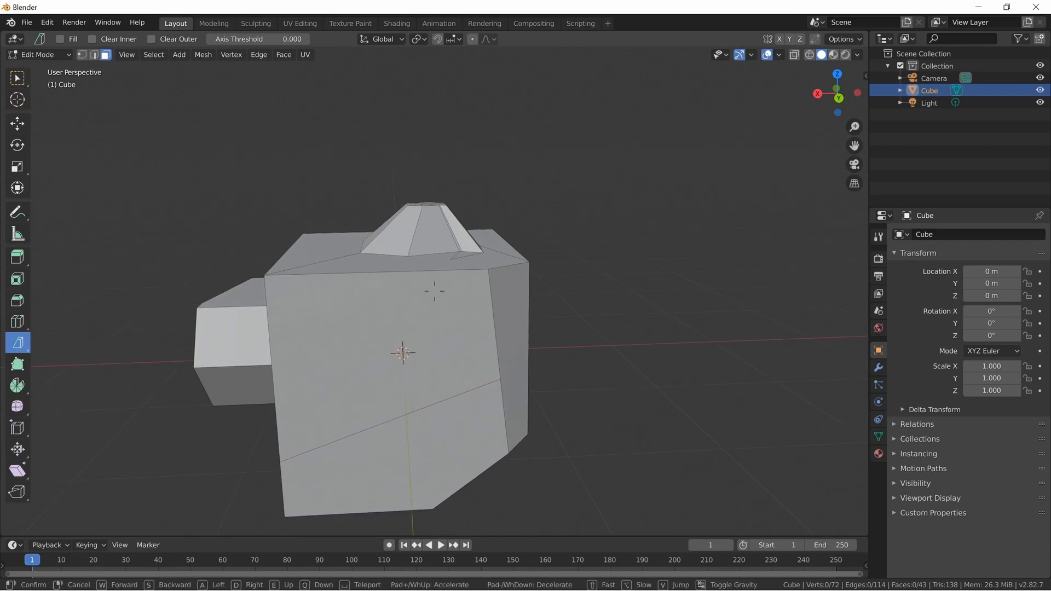
left_click(434, 291)
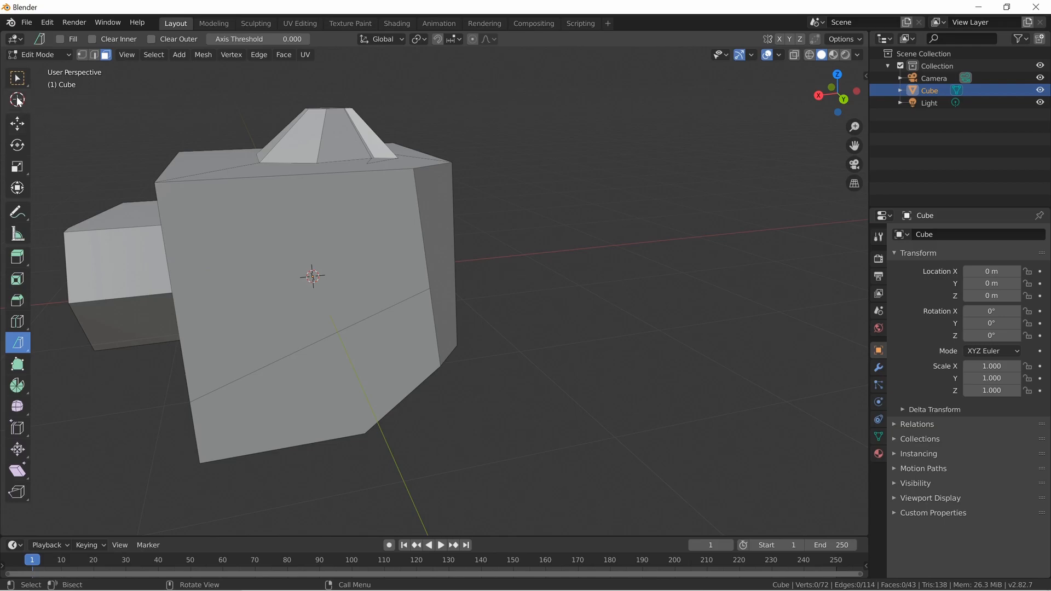
left_click(17, 100)
left_click(17, 78)
left_click(290, 342)
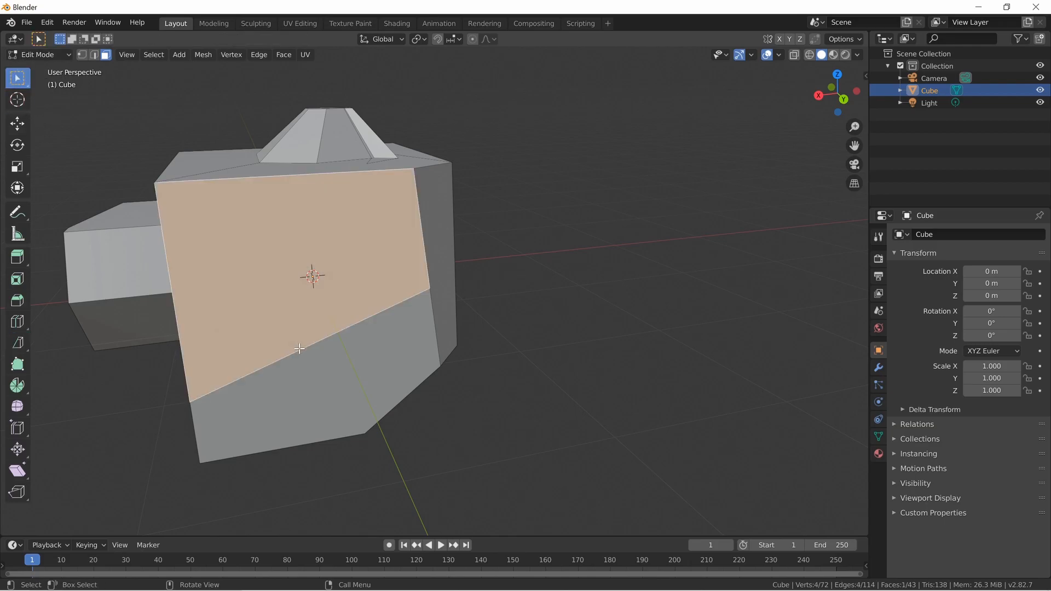
left_click(337, 397)
key("e")
left_click(395, 424)
Bisect only the floor face of the triangular recess with a slanted line across its lower part
key("shift+grave")
key("a")
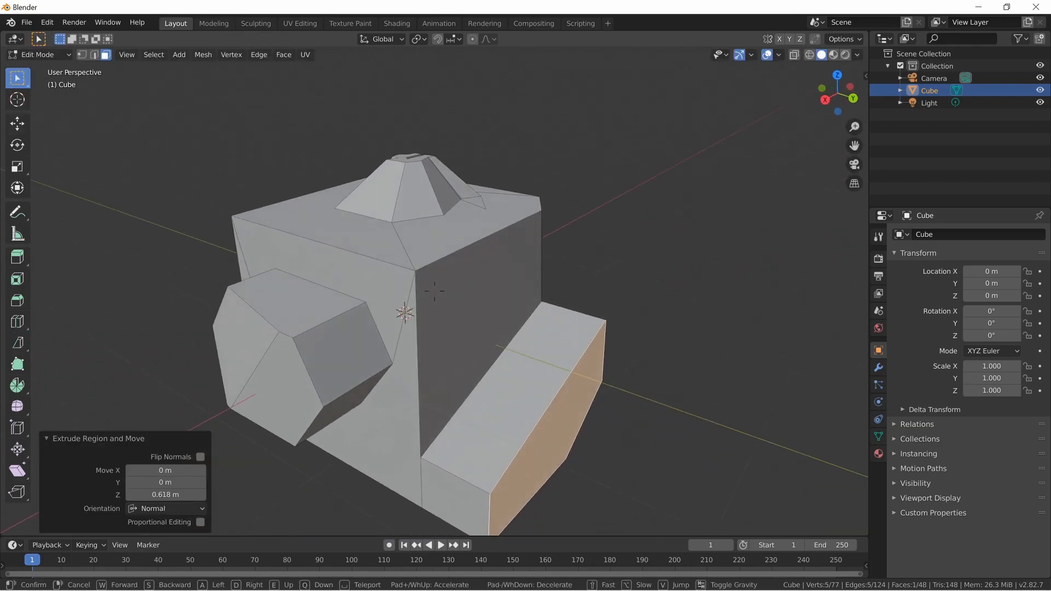
key("w")
key("q")
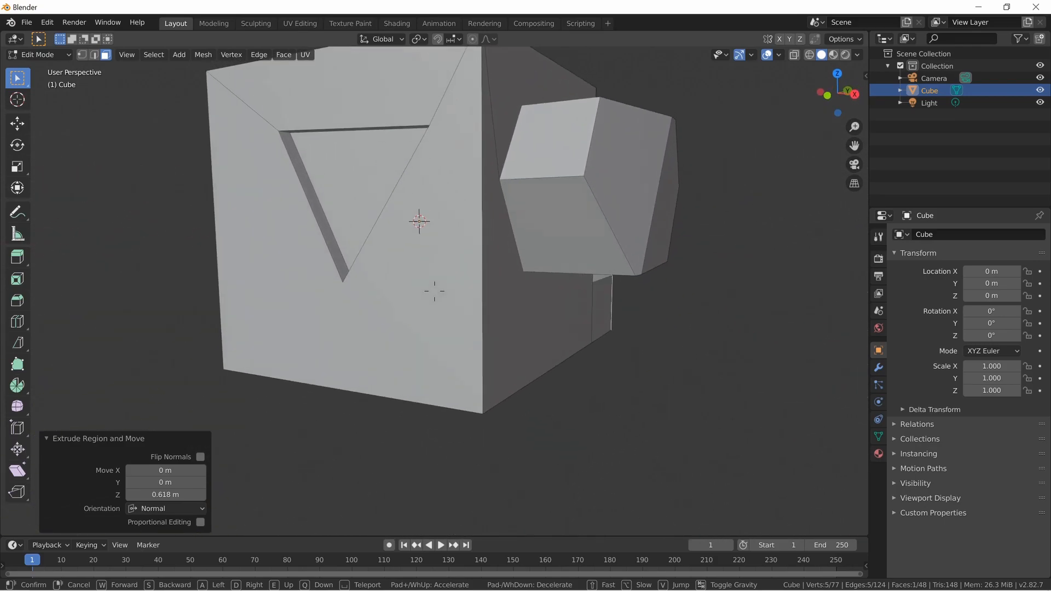
key("e")
left_click(434, 291)
left_click(357, 253)
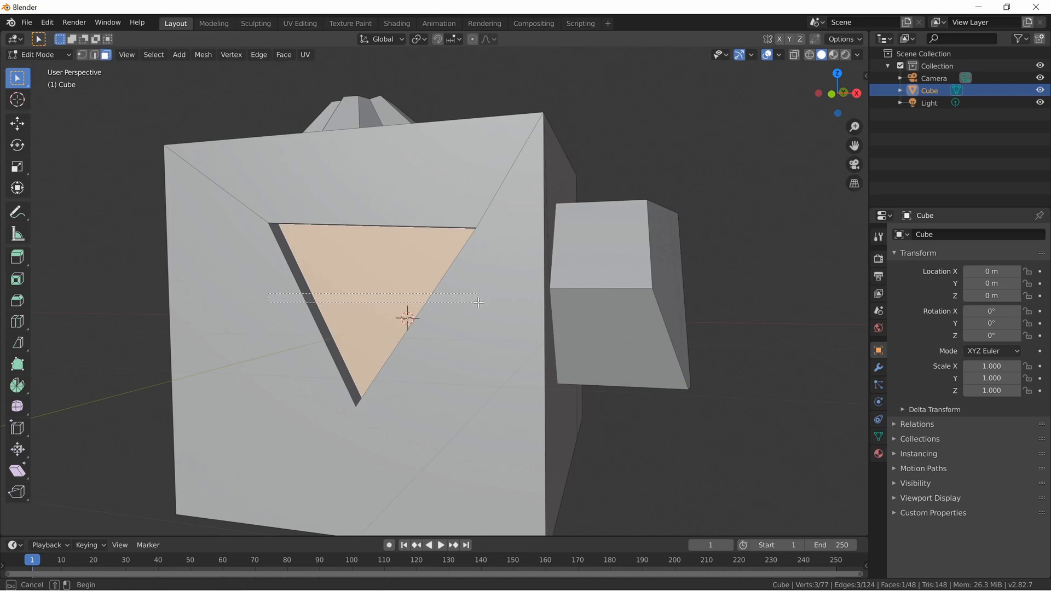
left_click_drag(476, 302, 478, 302)
left_click(350, 287)
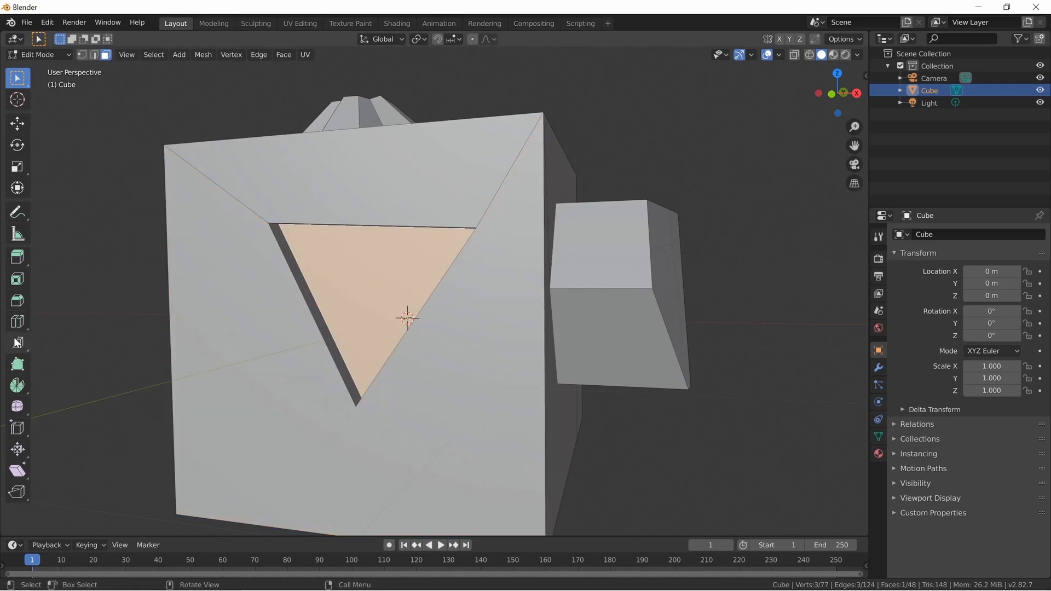
left_click(22, 321)
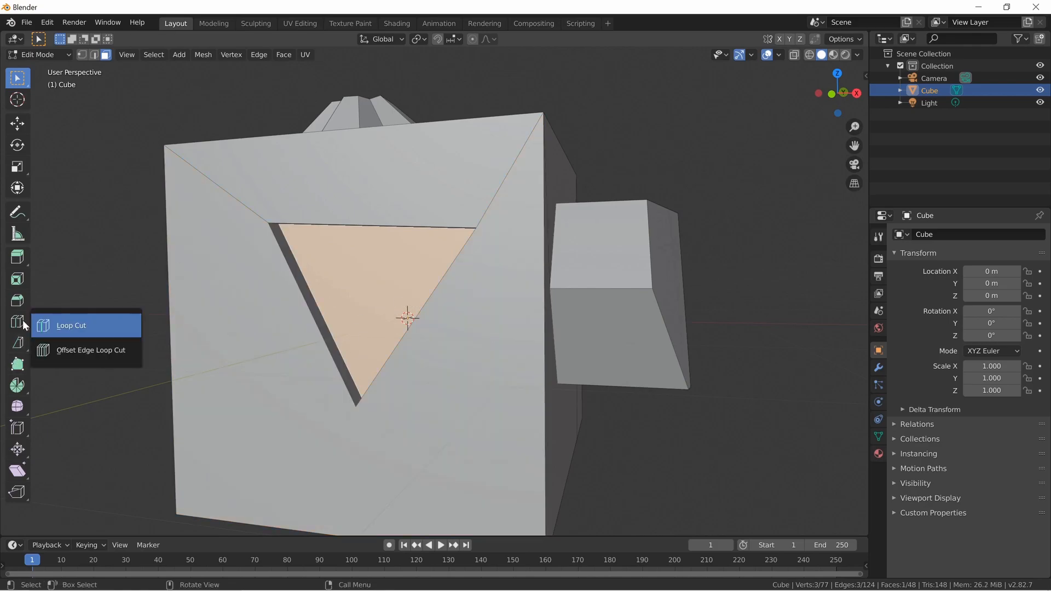
left_click(19, 348)
left_click(66, 371)
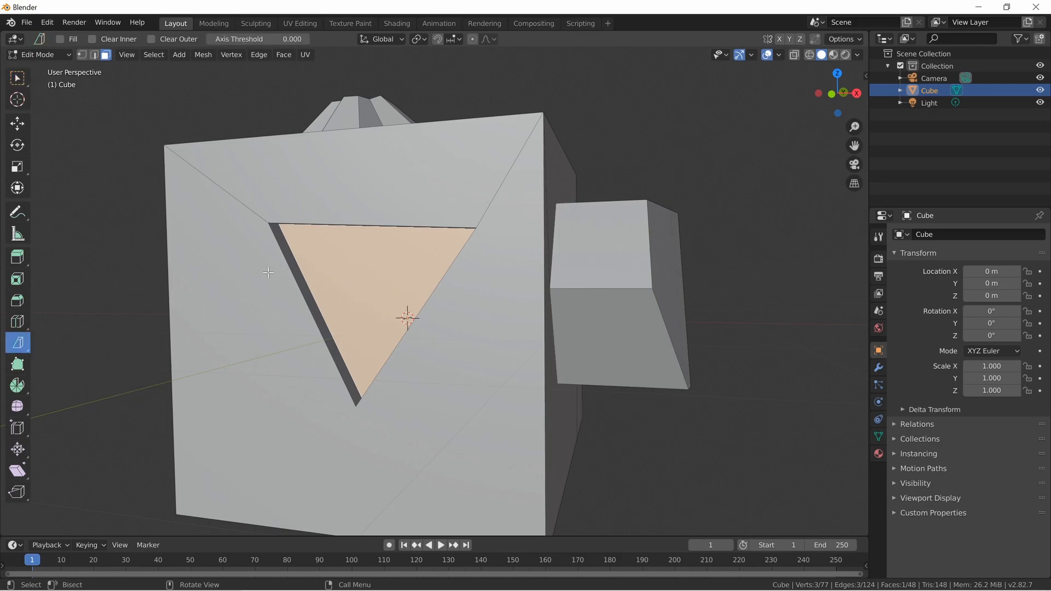
left_click_drag(268, 273, 250, 276)
left_click_drag(485, 388, 485, 388)
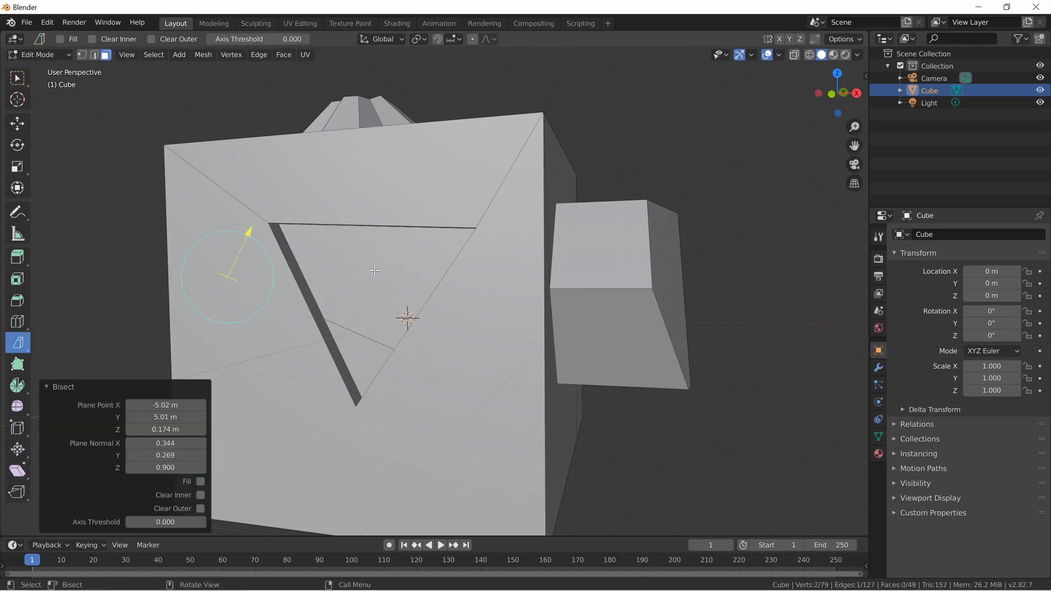
Extrude the lower tip of the bisected triangular recess floor inward by about 0.231 m
left_click(17, 78)
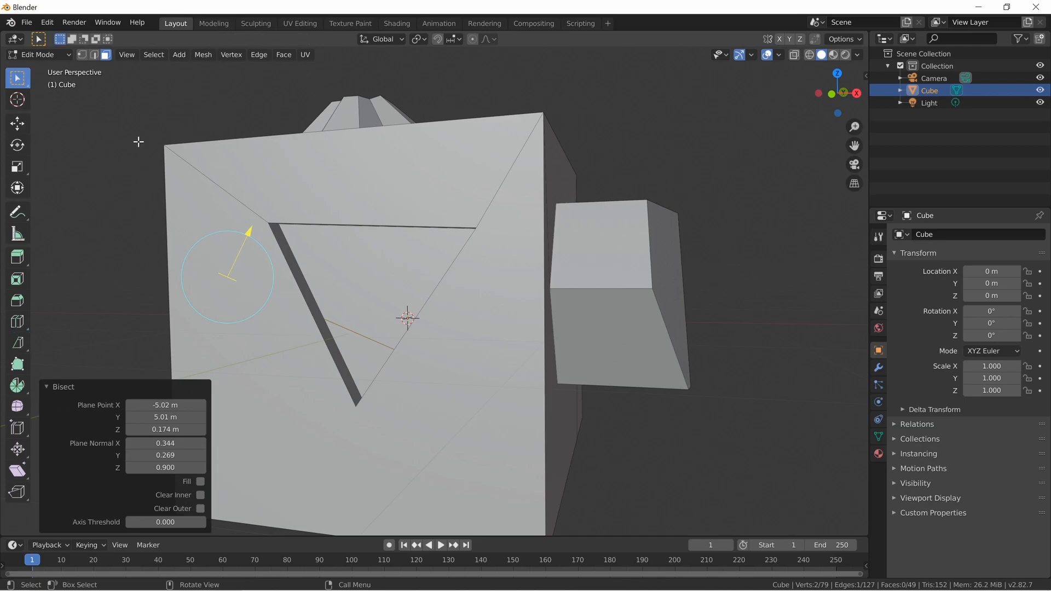
left_click(373, 351)
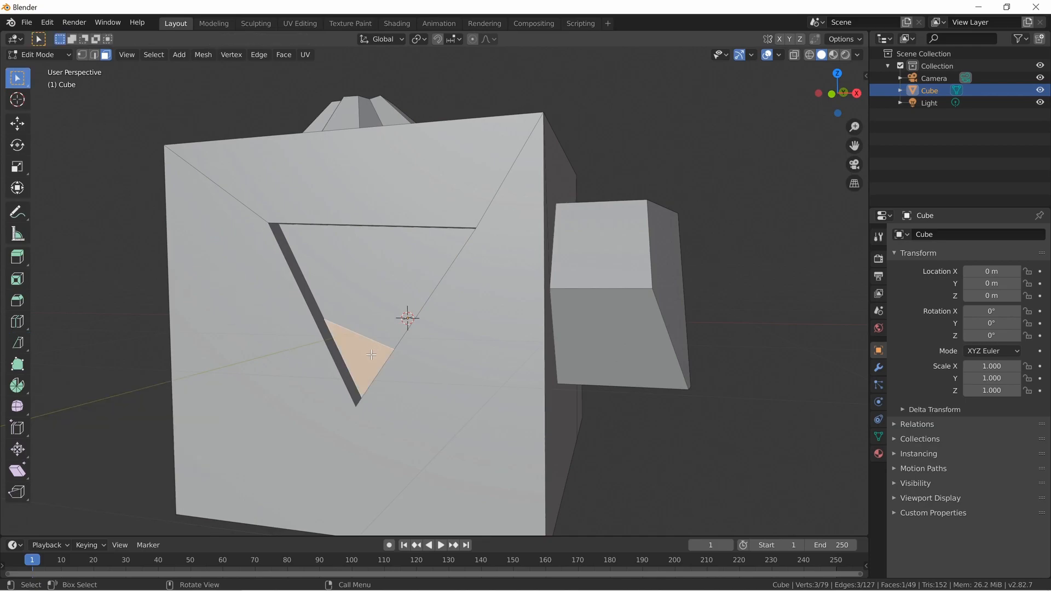
key("e")
left_click(385, 351)
Examine the deepened tip of the triangular recess up close and the cutout on the adjacent side of the cube
key("shift+grave")
key("a")
key("w")
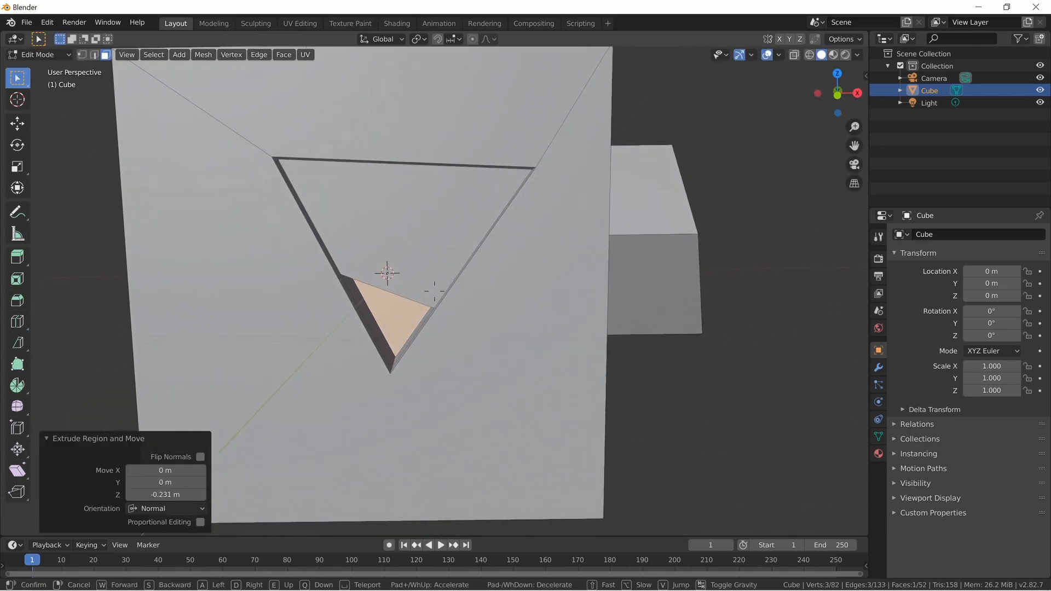
key("w")
key("d")
key("w")
key("s")
key("a")
key("s")
key("a")
key("d")
key("w")
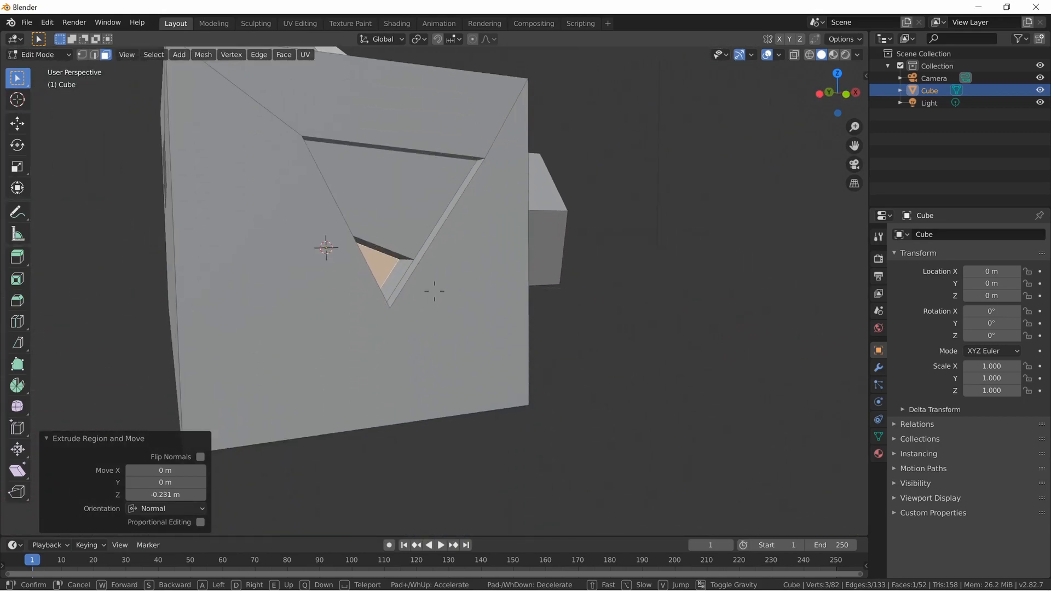
key("a")
key("e")
key("s")
key("q")
key("a")
key("q")
key("d")
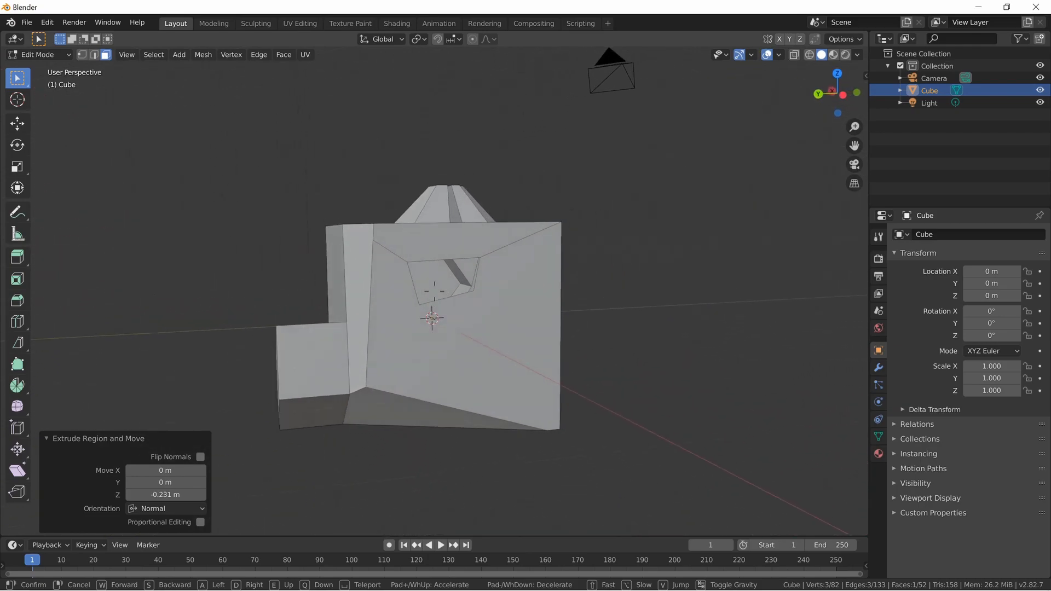
key("w")
key("q")
key("e")
key("d")
key("e")
left_click(434, 291)
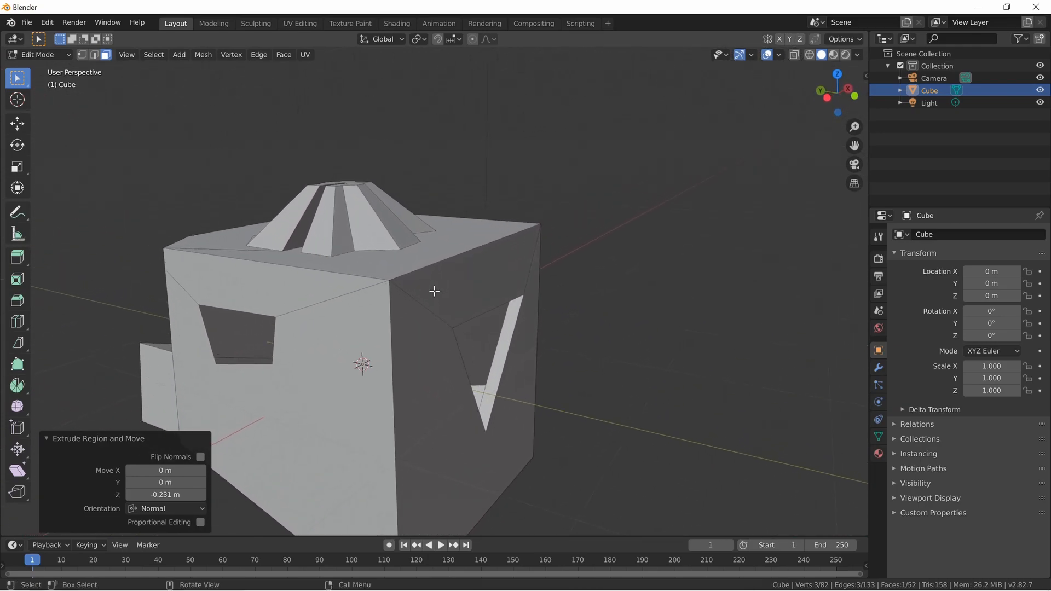
Examine the whole model from all around, including the recesses, the faceted cone on top and both protruding blocks
key("shift+grave")
key("w")
key("d")
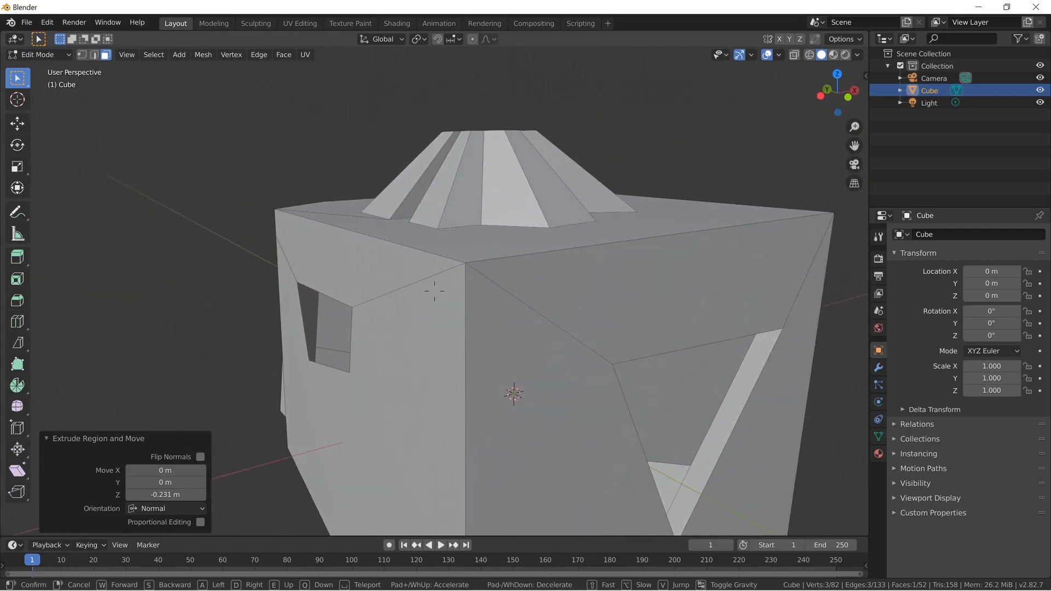
key("a")
key("a")
key("s")
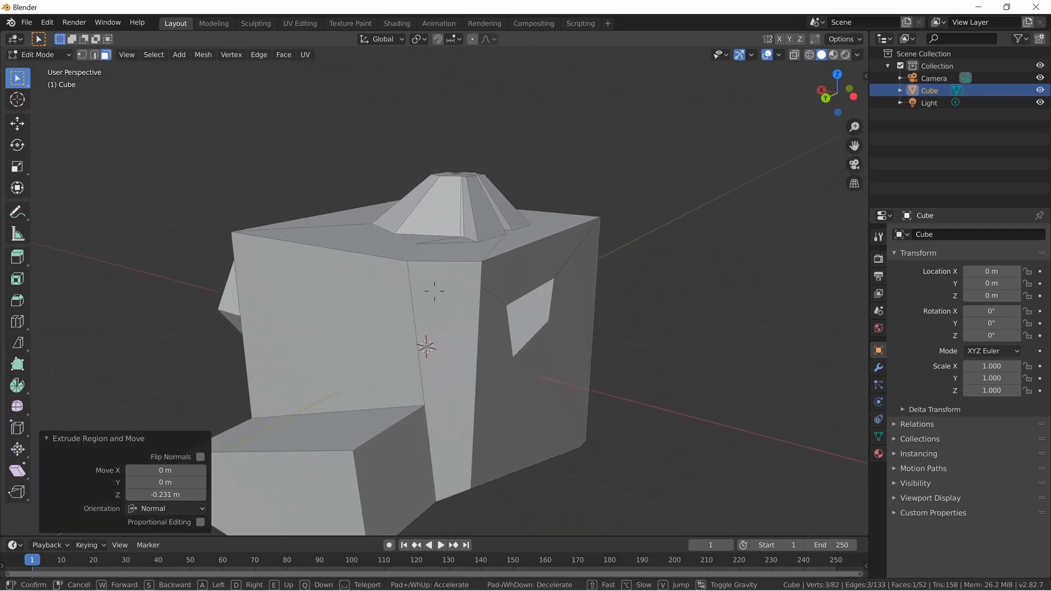
key("e")
key("a")
key("w")
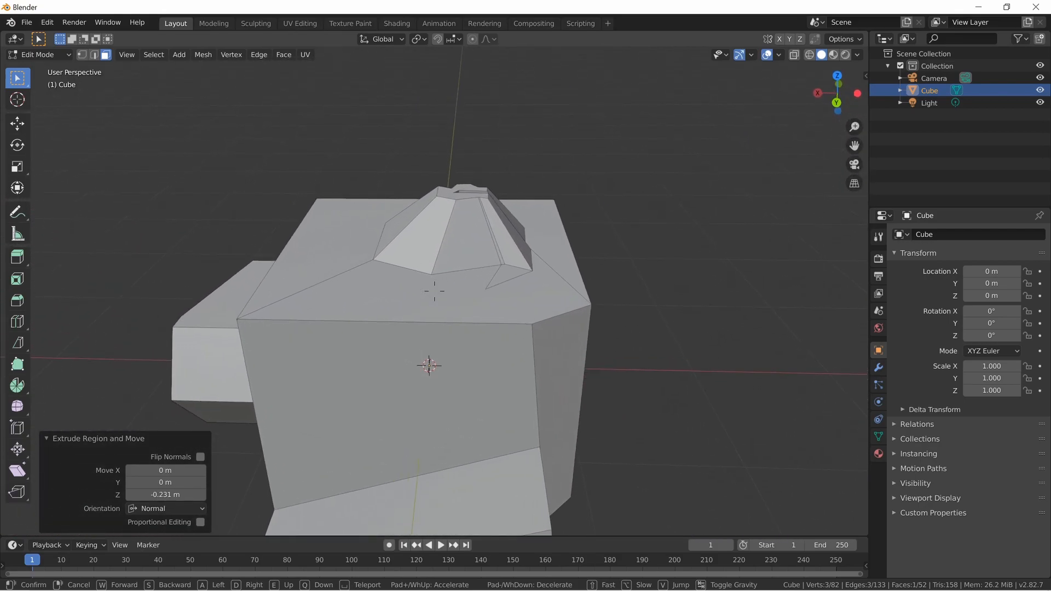
key("a")
key("w")
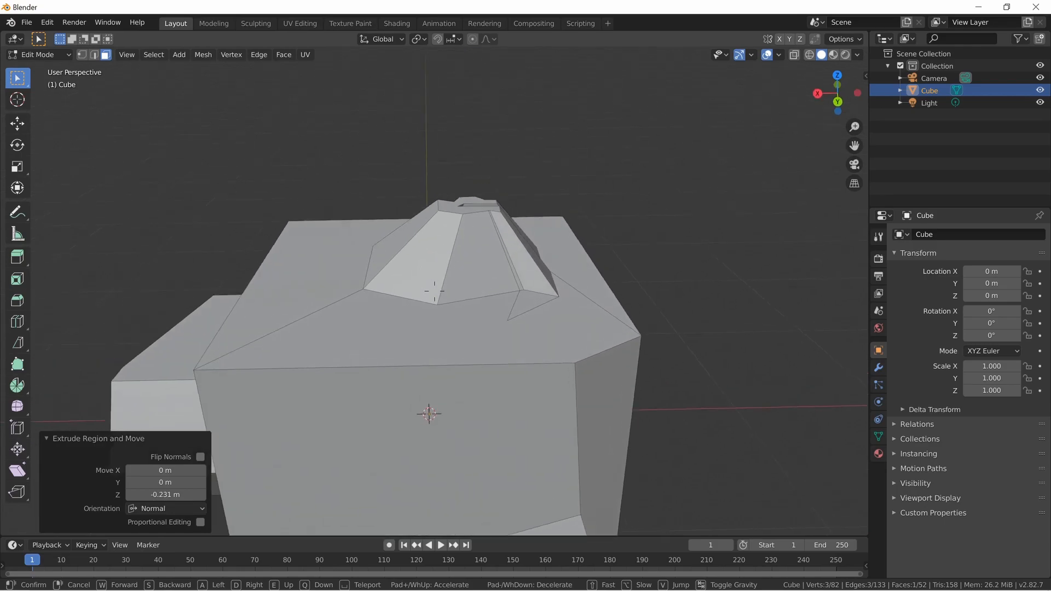
key("a")
key("s")
key("d")
key("q")
key("a")
key("w")
key("a")
key("e")
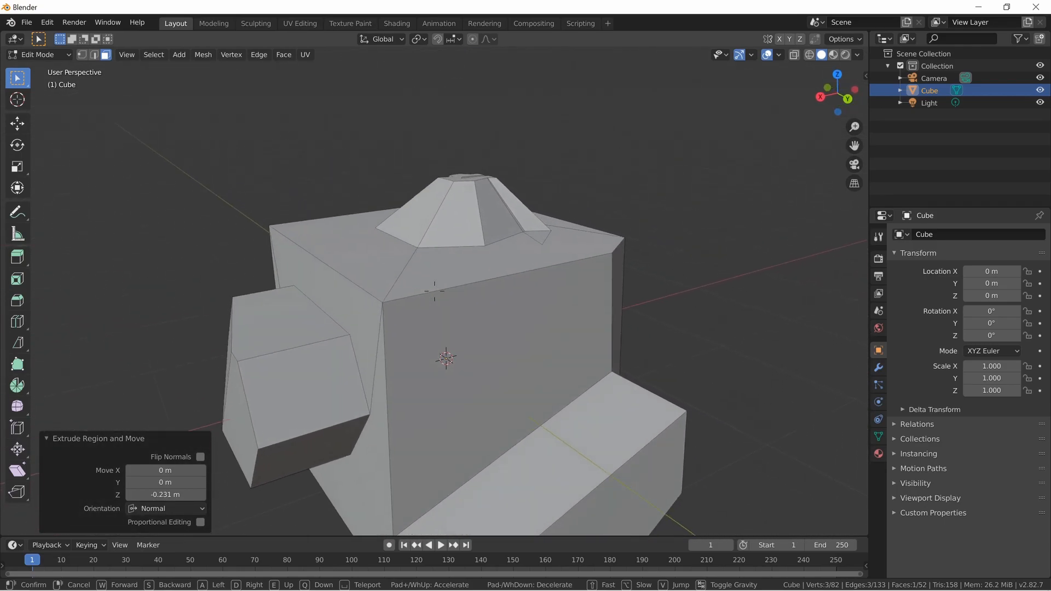
key("s")
key("q")
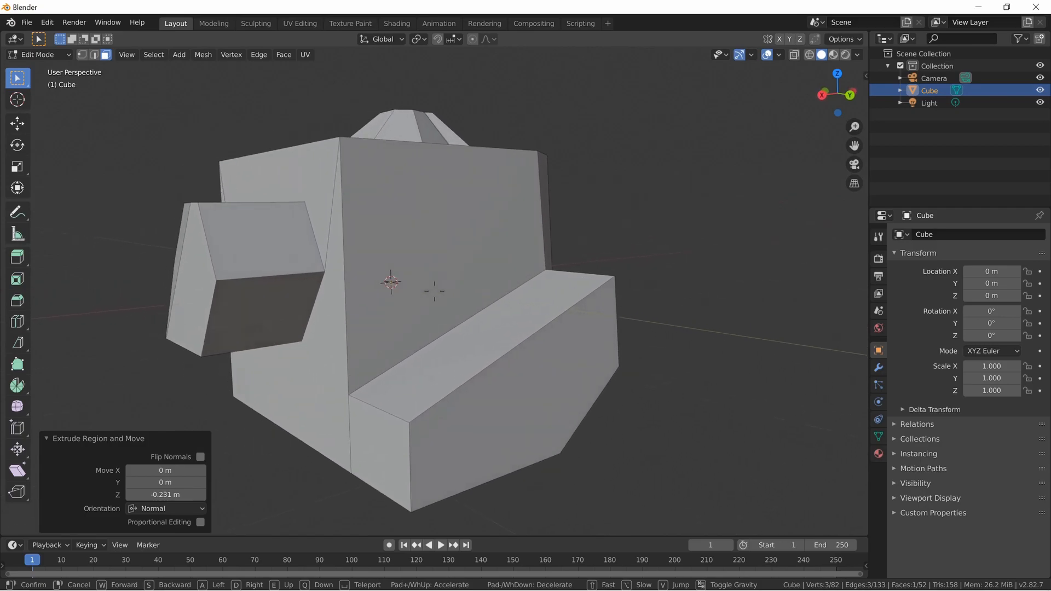
key("e")
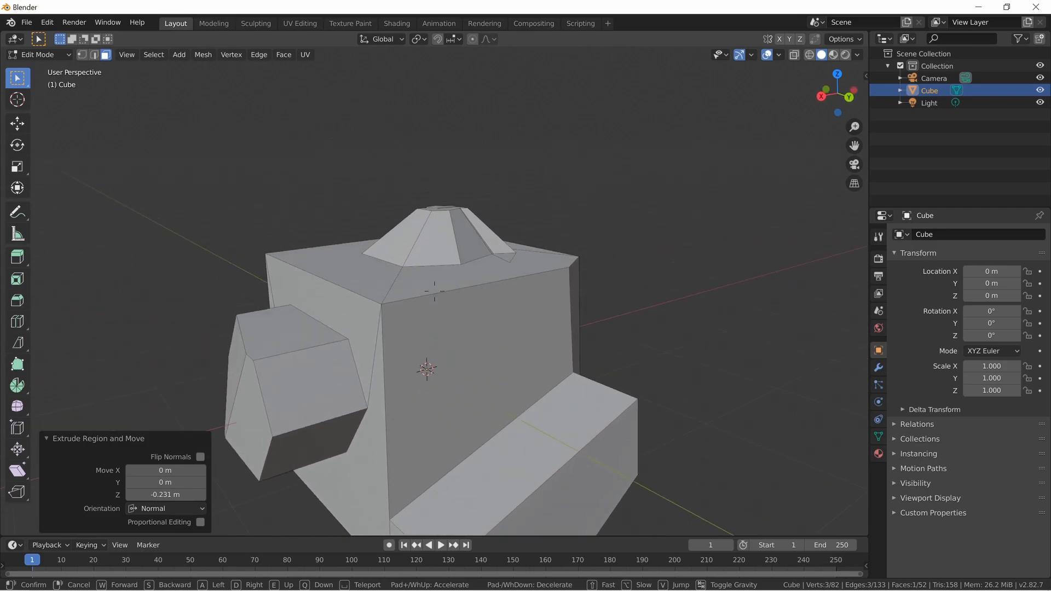
key("d")
key("a")
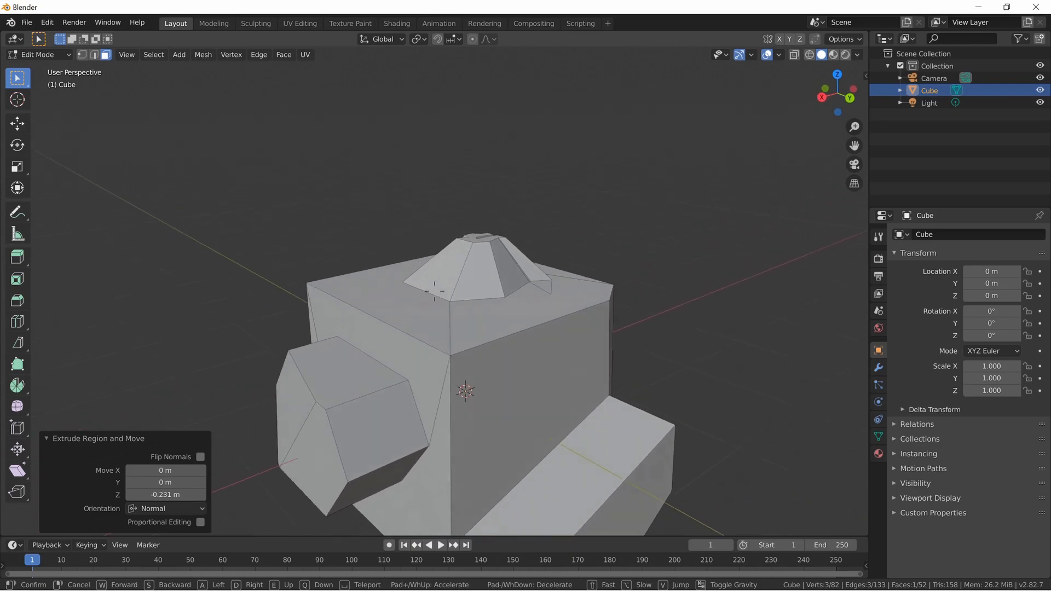
key("d")
key("q")
key("s")
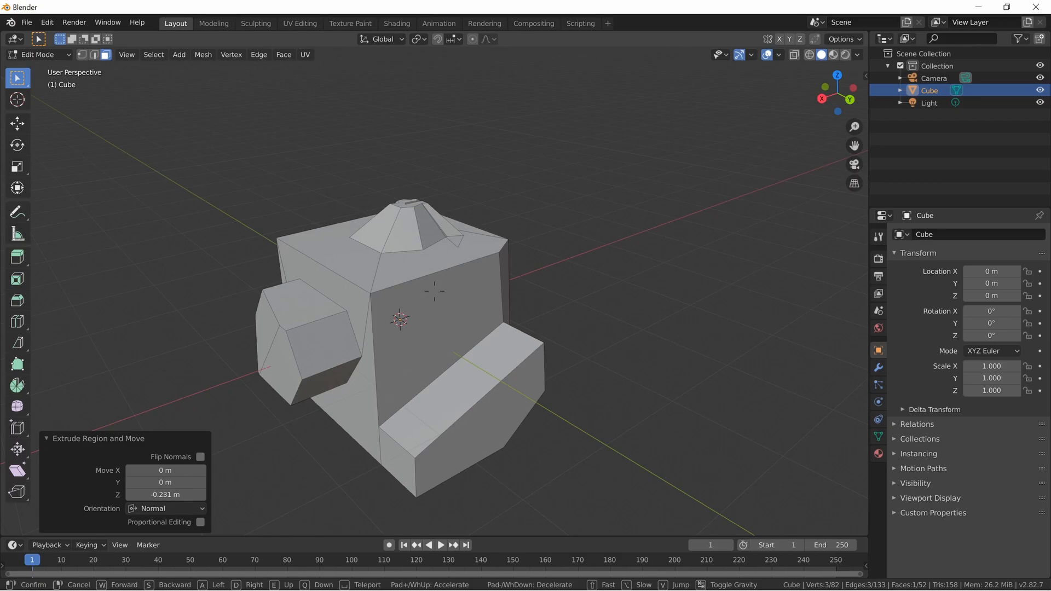
key("a")
key("d")
key("d")
key("a")
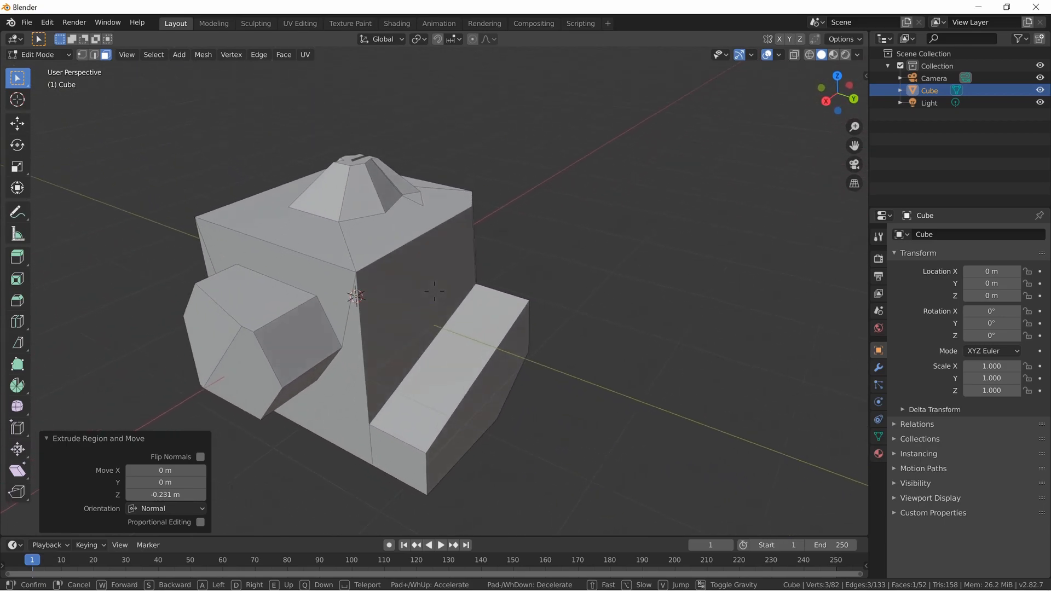
key("s")
key("w")
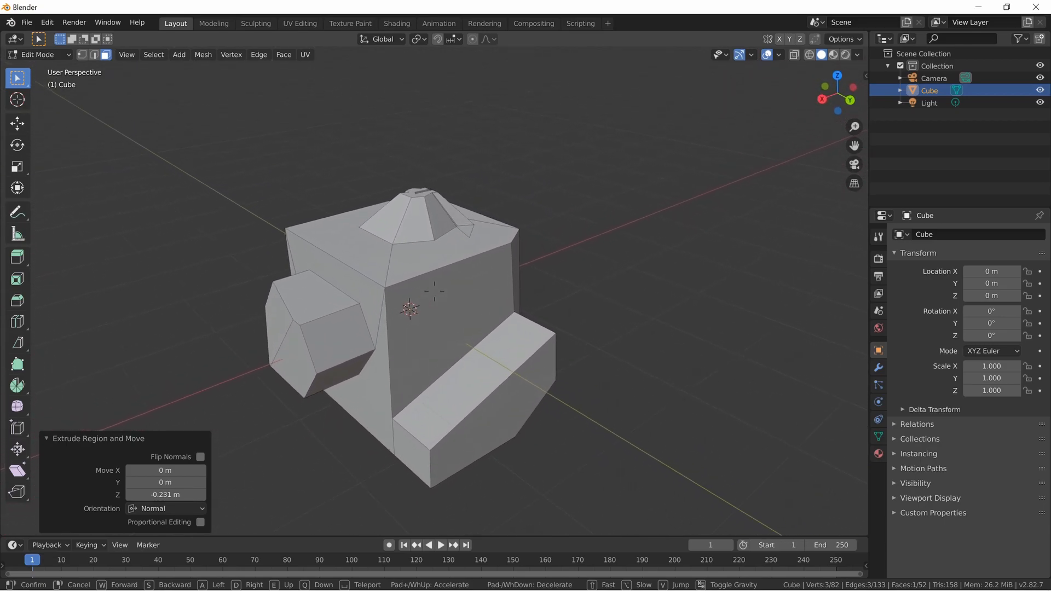
key("s")
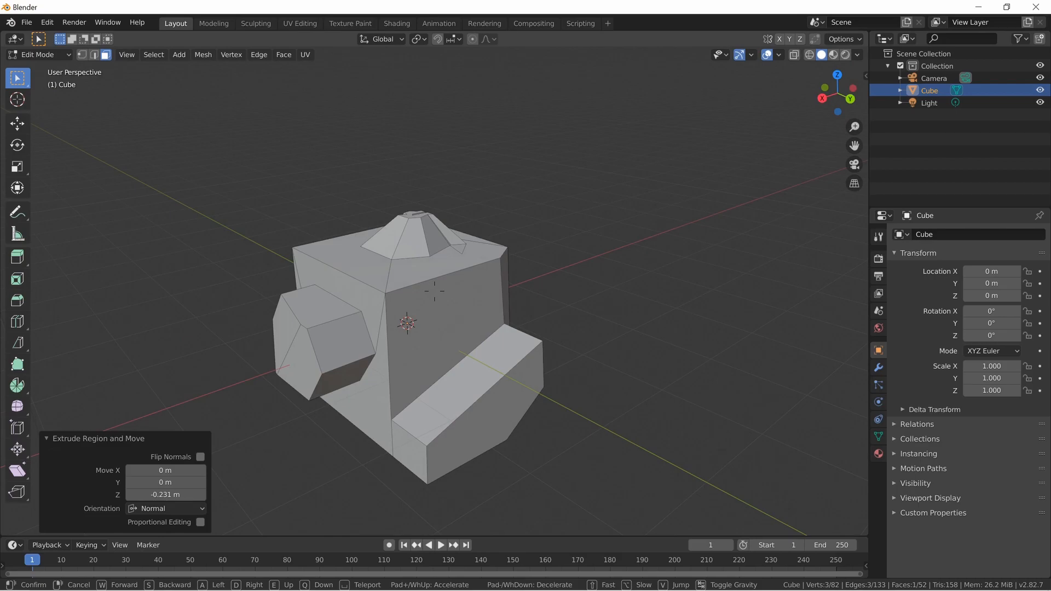
key("w")
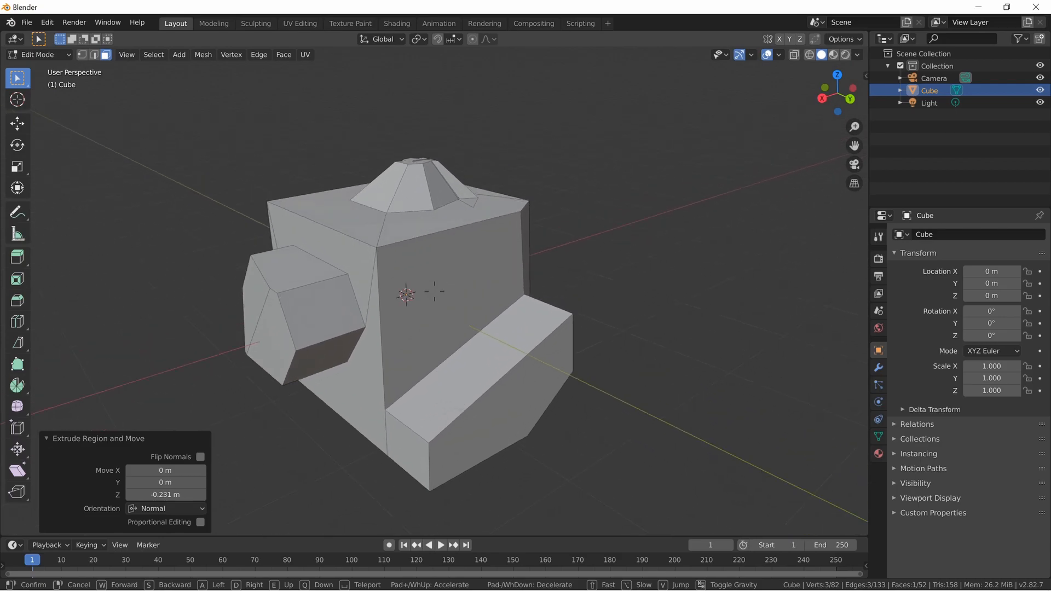
key("s")
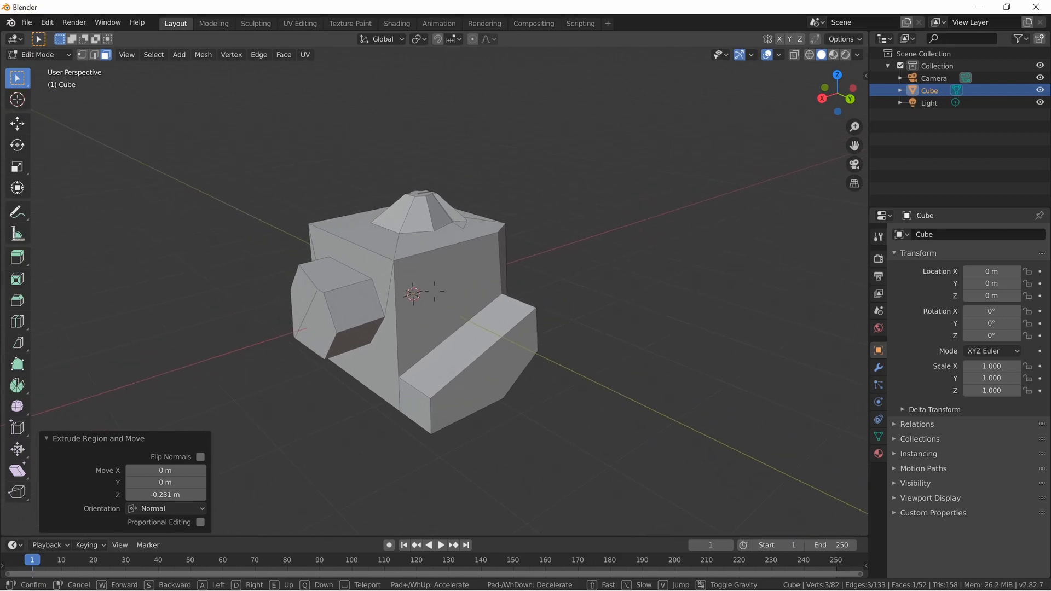
key("a")
key("d")
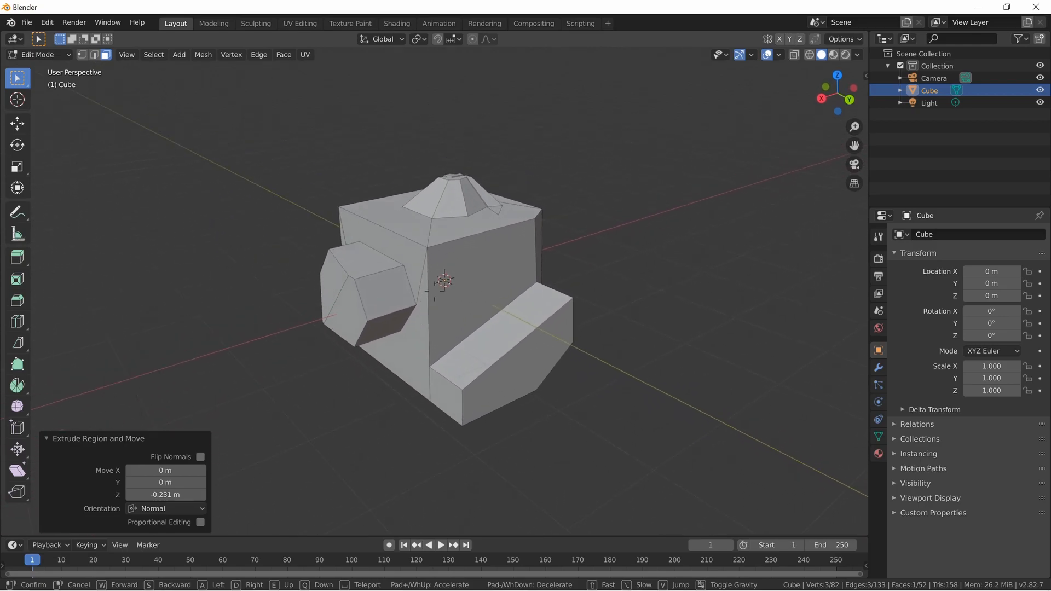
key("e")
key("q")
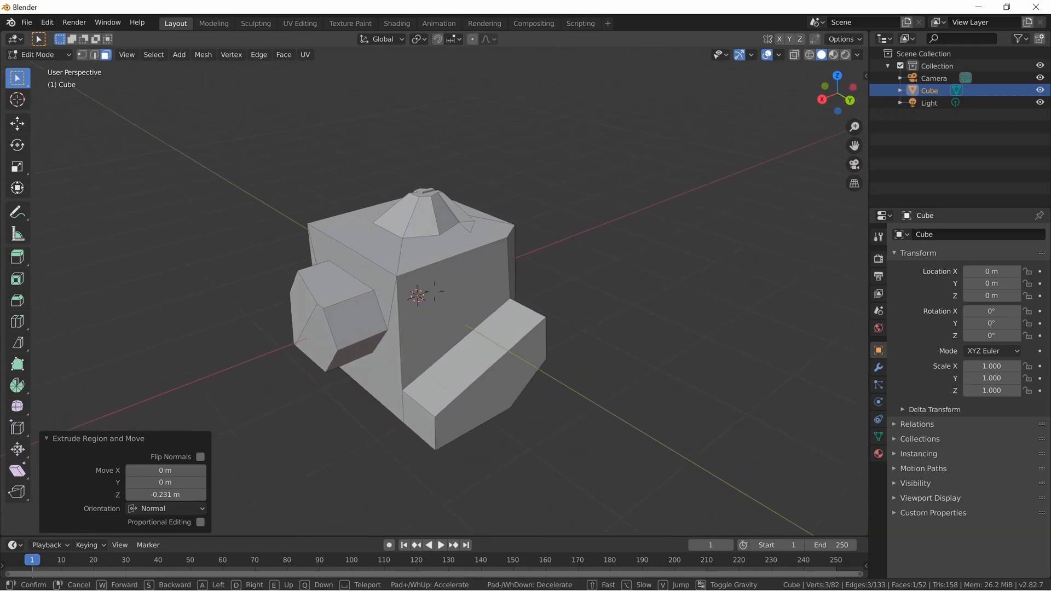
left_click(435, 291)
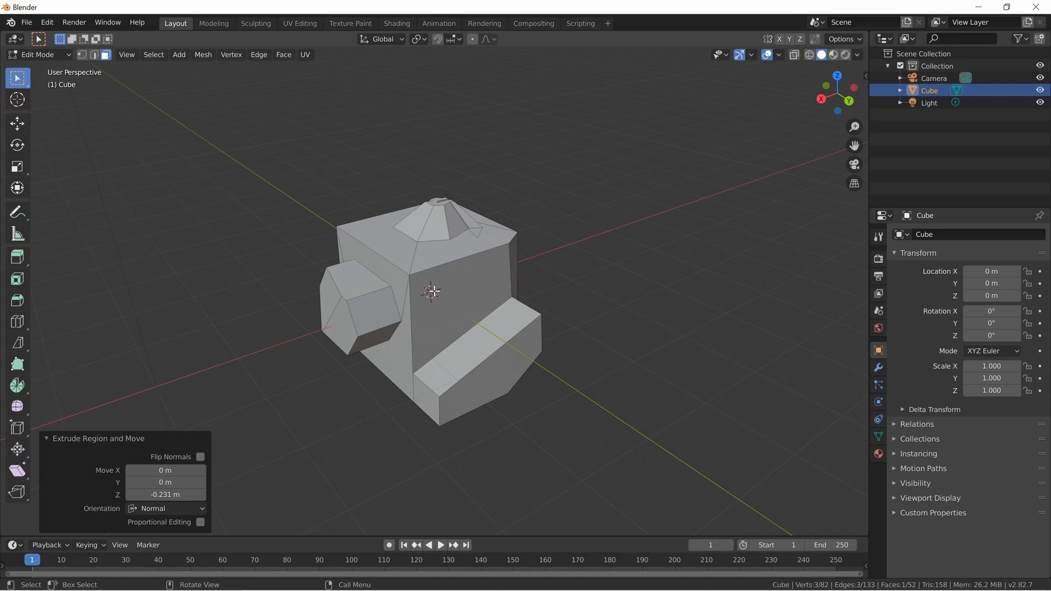
key("shift+grave")
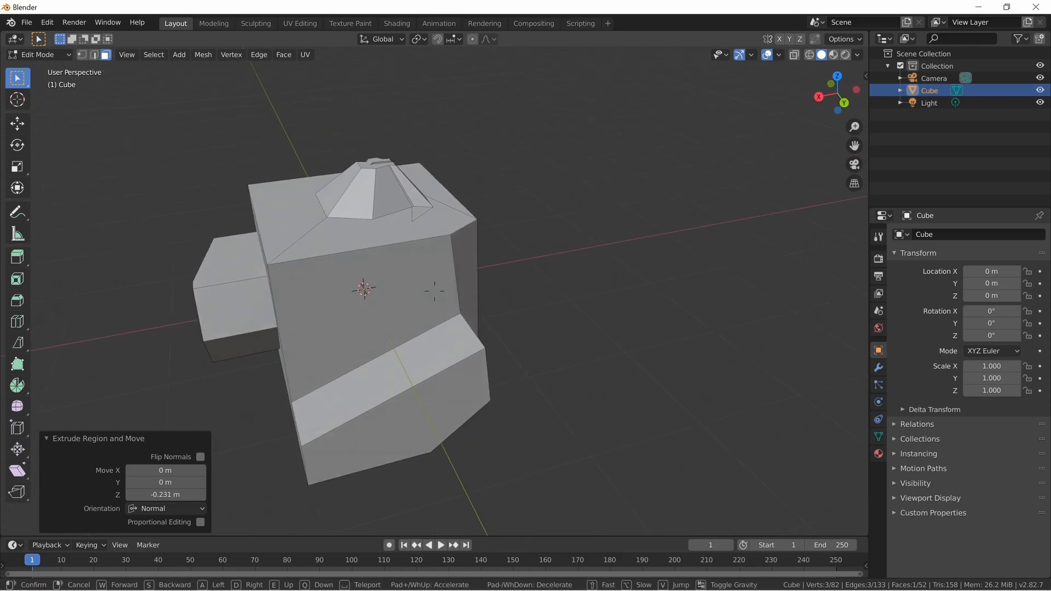
key("s")
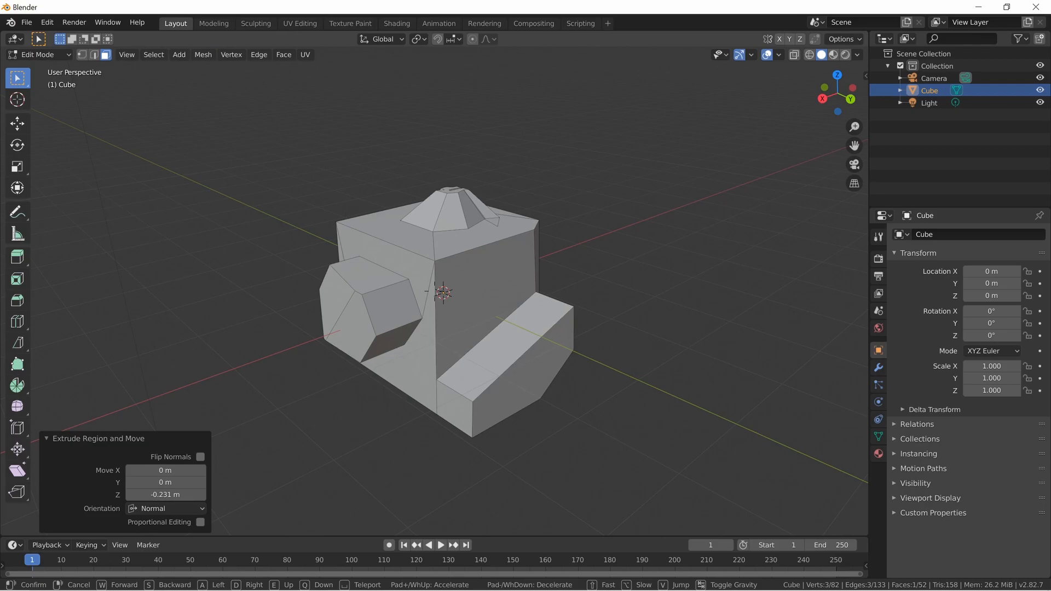
key("w")
key("s")
key("a")
key("d")
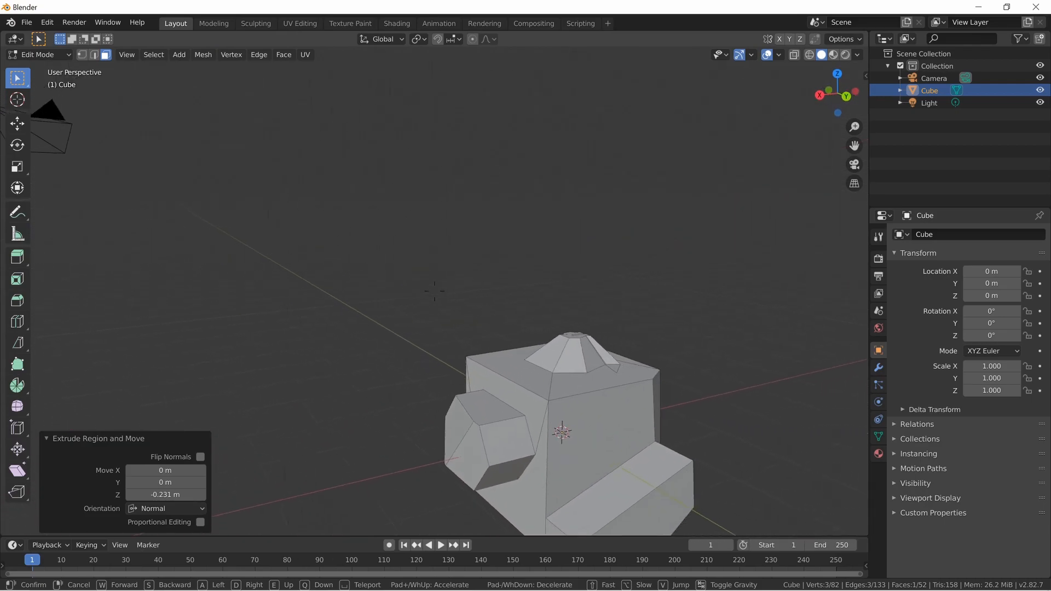
key("s")
key("w")
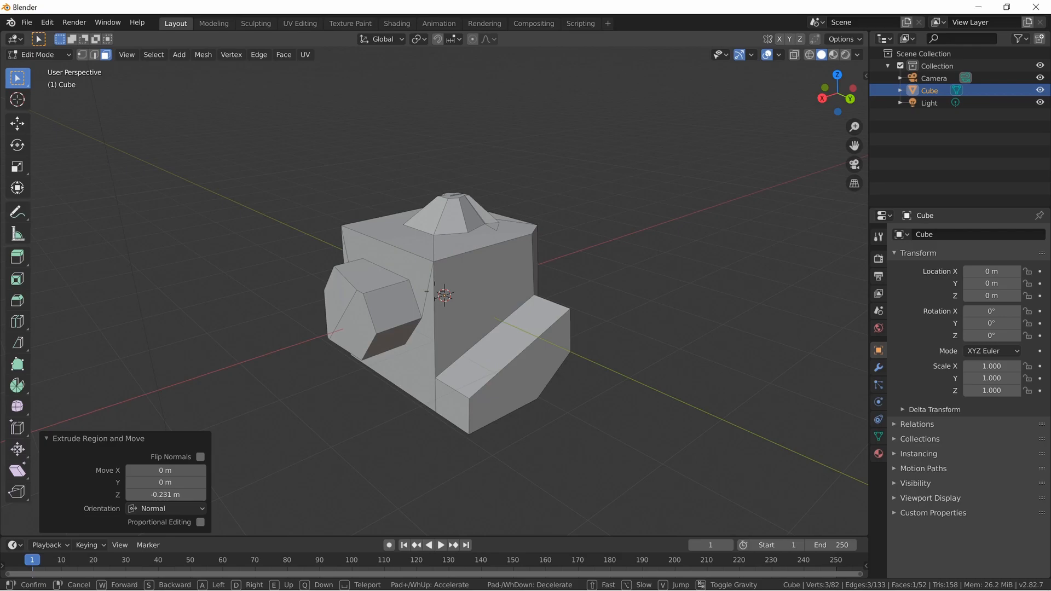